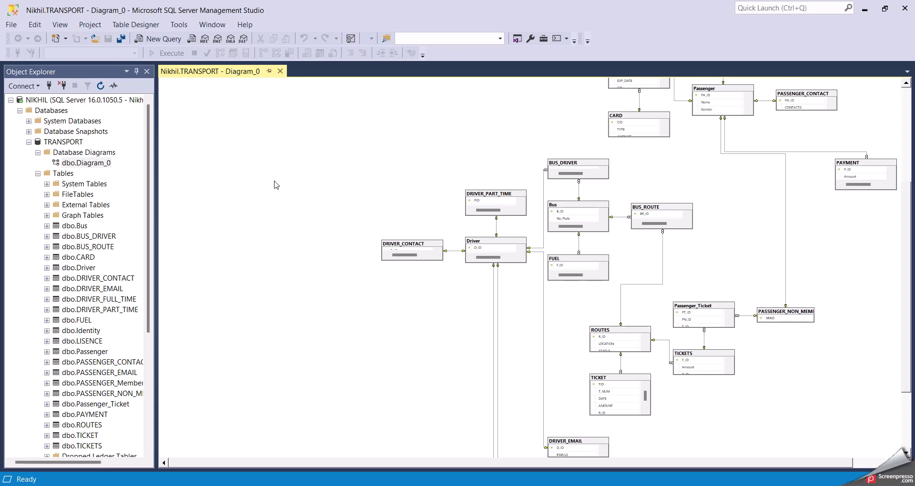
Bring up the BusBookingWebBackend window, whose appsettings.json points to the TRANSPORT database
scroll(677, 254, up, 2)
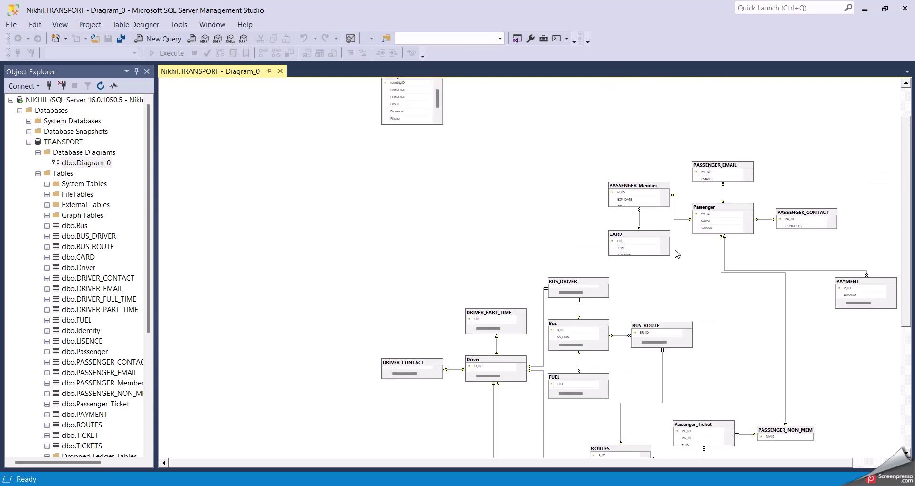
scroll(677, 254, down, 4)
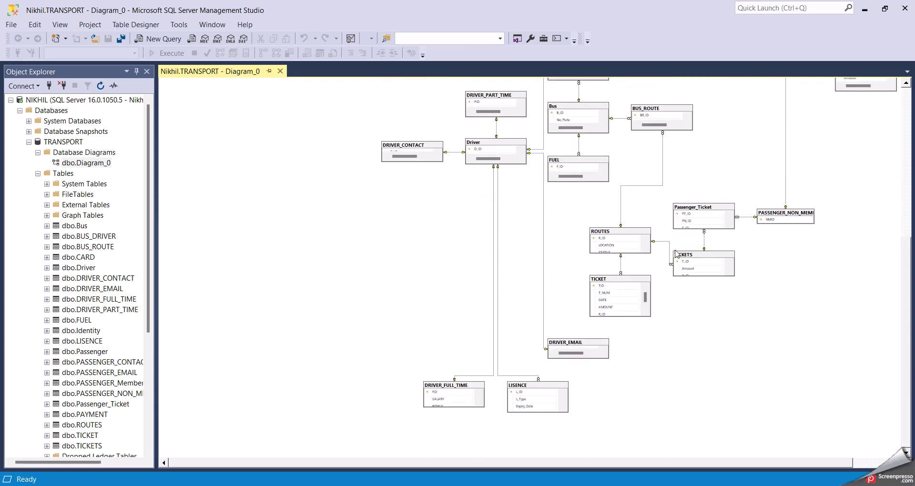
mouse_move(647, 475)
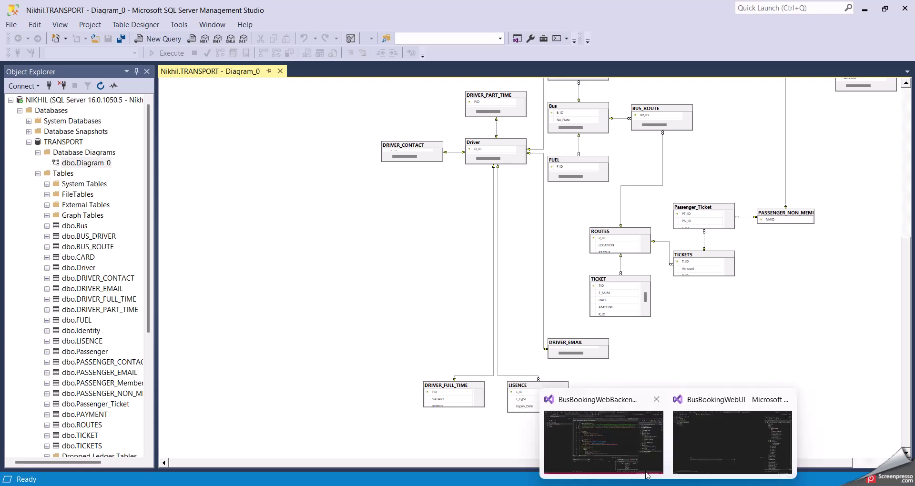
click(616, 439)
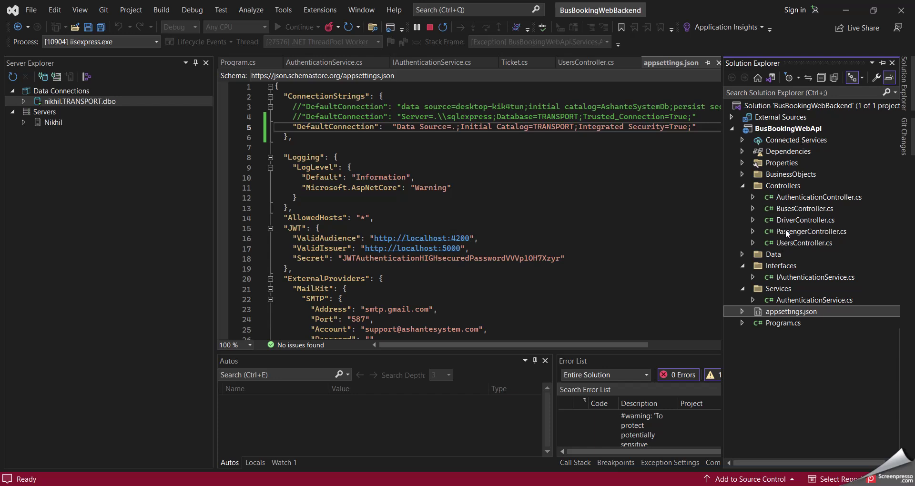
Compare it with the BusBookingWebUI window, then return to BusBookingWebBackend
mouse_move(669, 484)
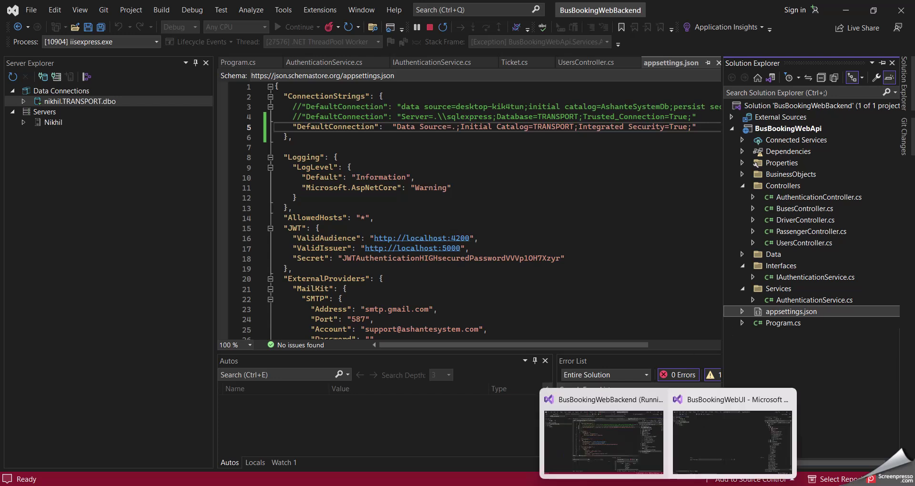
click(710, 451)
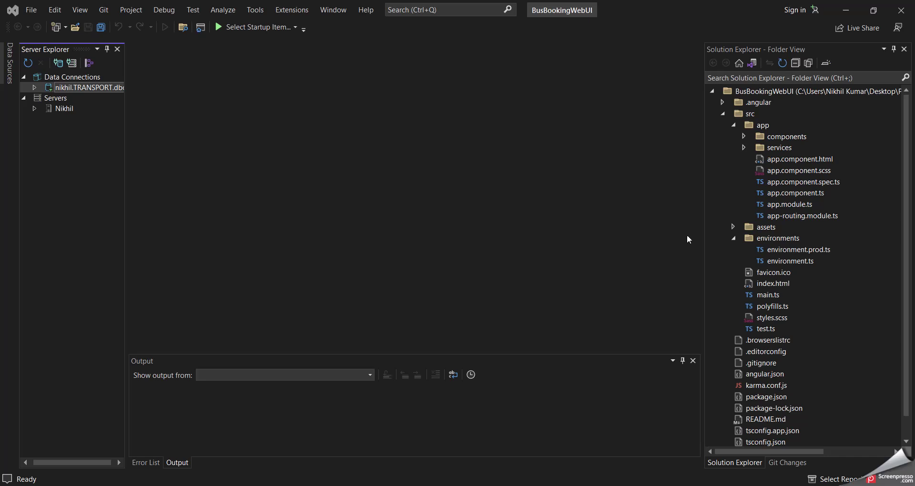
mouse_move(669, 484)
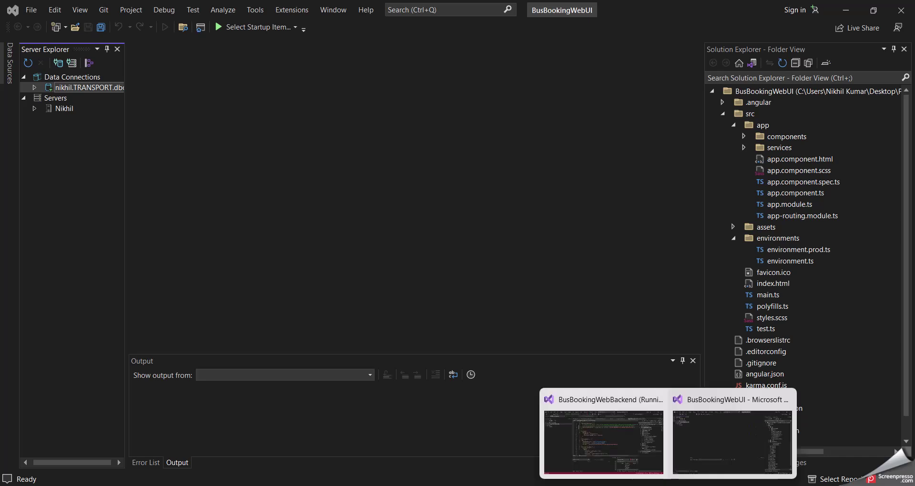
click(628, 437)
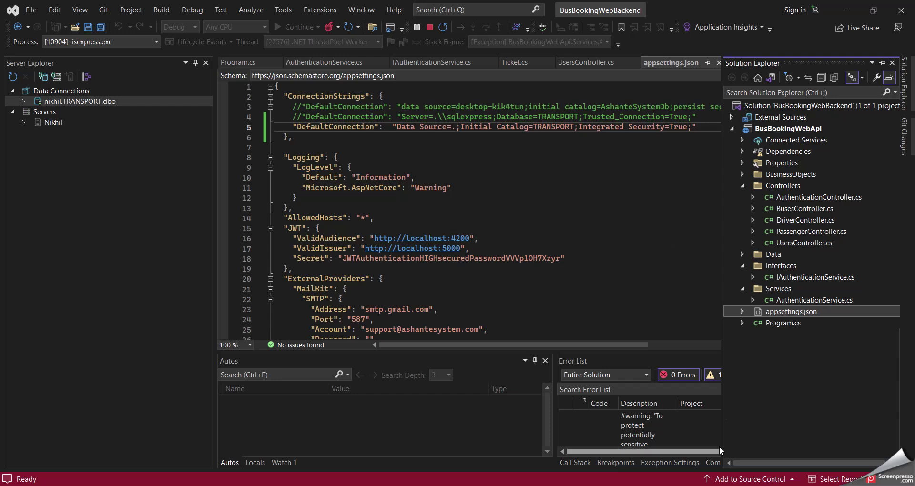
mouse_move(668, 484)
mouse_move(714, 444)
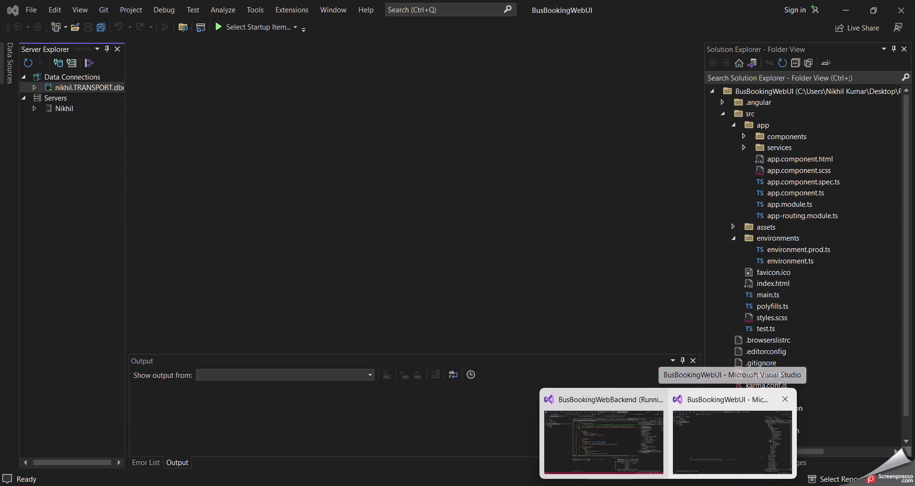
Confirm the ng serve console shows 'Compiled successfully' on localhost:4200, then switch to the browser
mouse_move(721, 477)
click(719, 457)
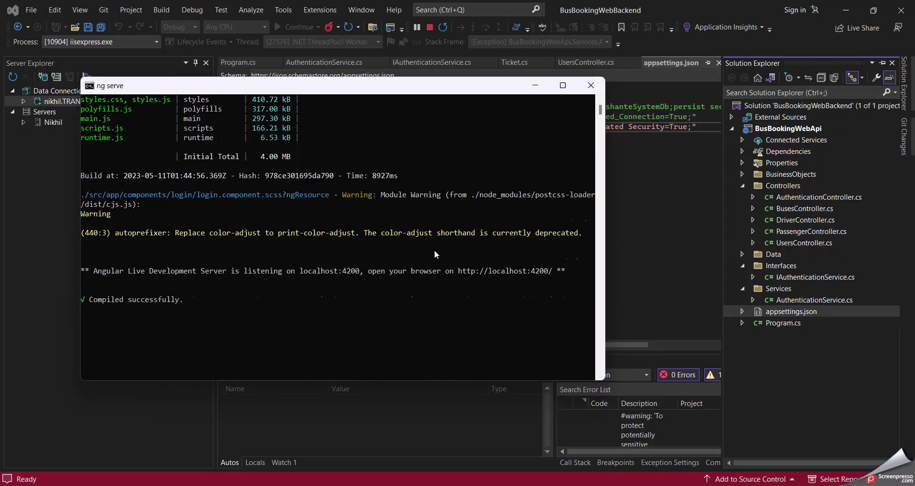
scroll(434, 250, up, 4)
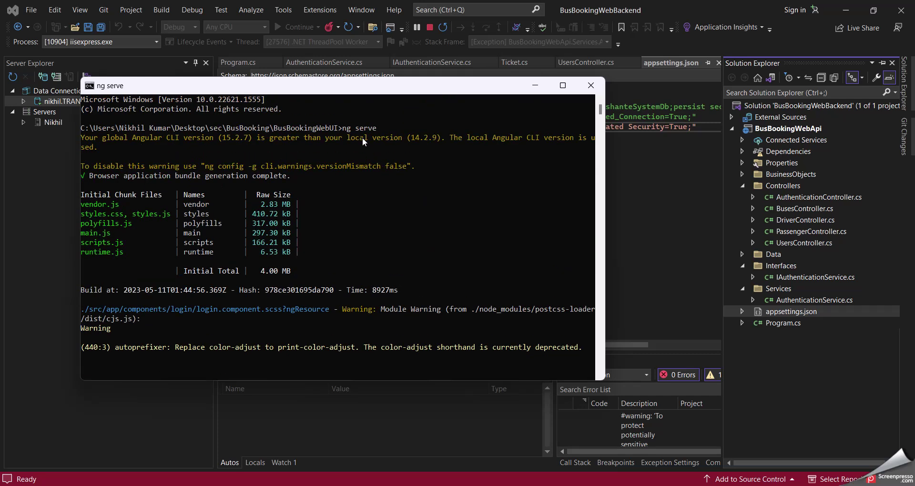
scroll(448, 219, down, 4)
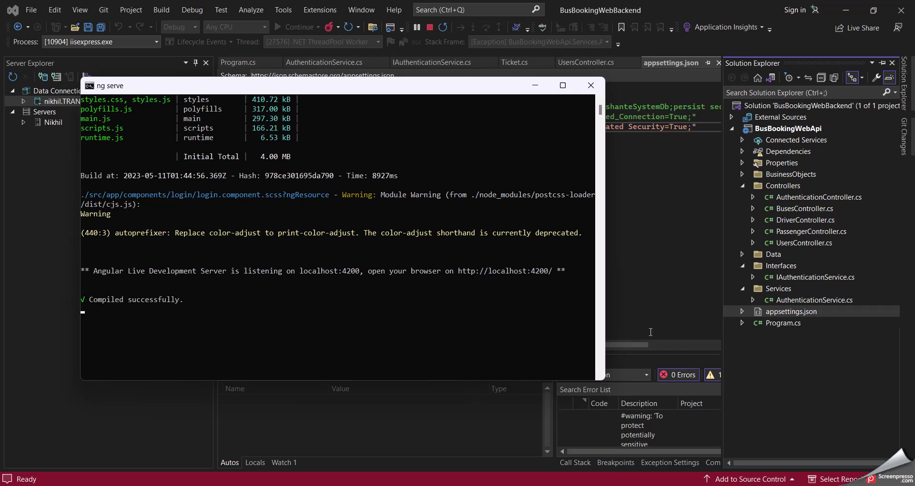
key(alt+Tab)
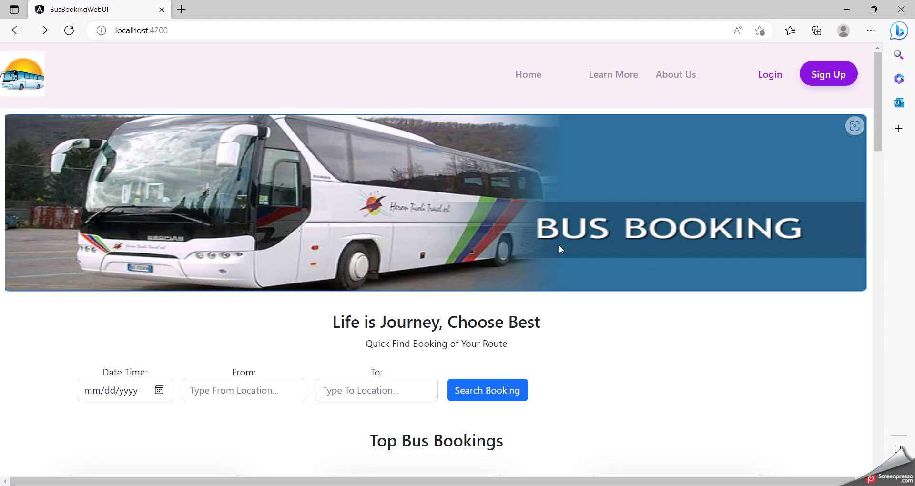
scroll(646, 289, down, 12)
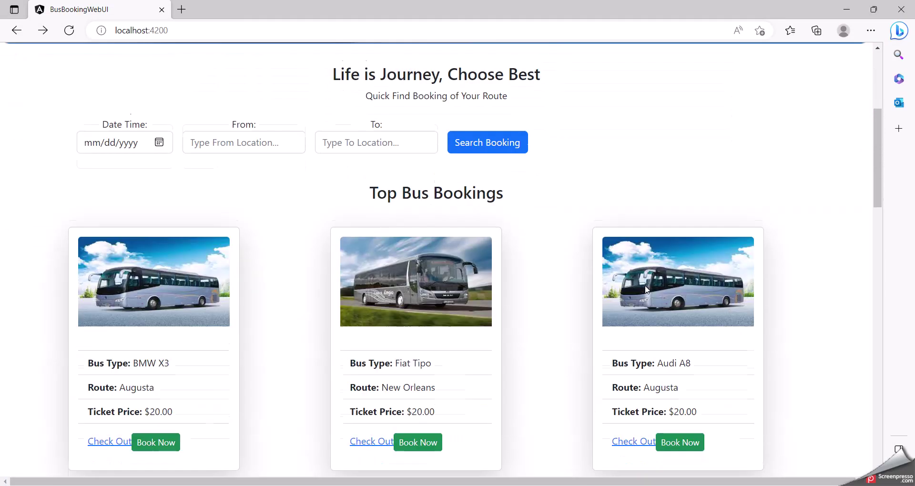
scroll(647, 290, down, 15)
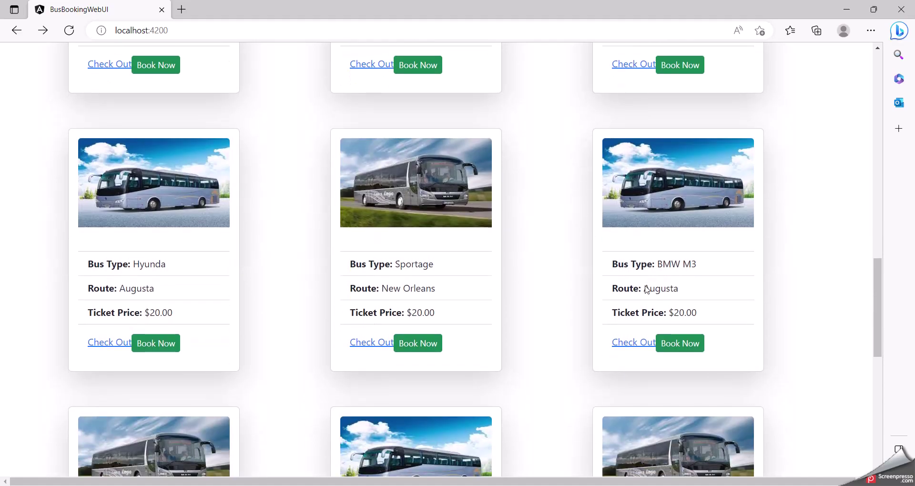
scroll(647, 289, up, 20)
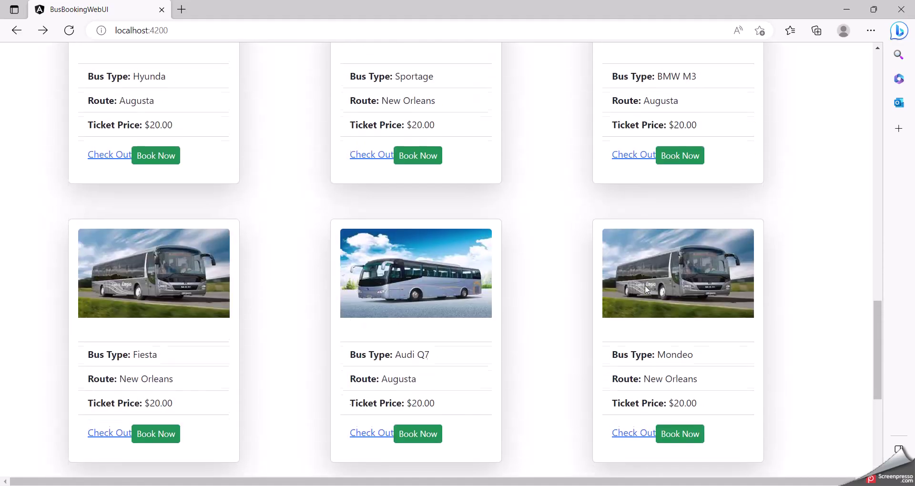
scroll(647, 290, up, 10)
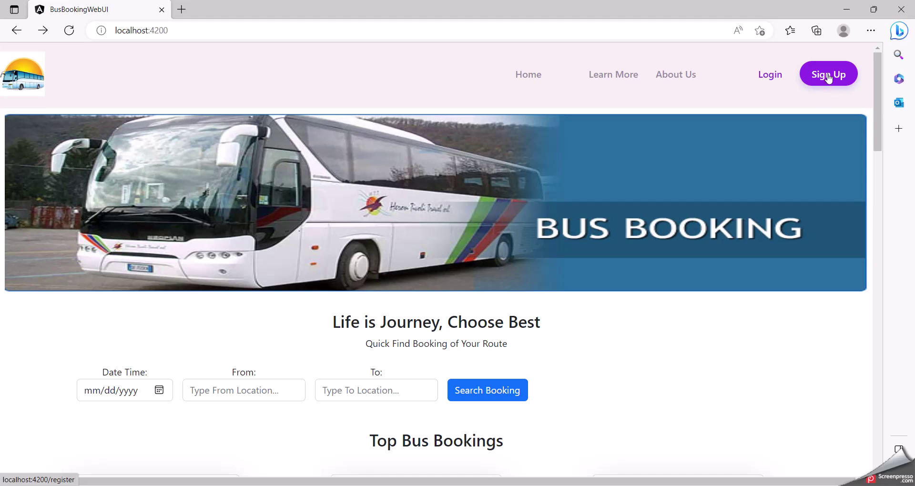
Open the signup form and enter the new user's name, Male gender and e-mail address
click(828, 76)
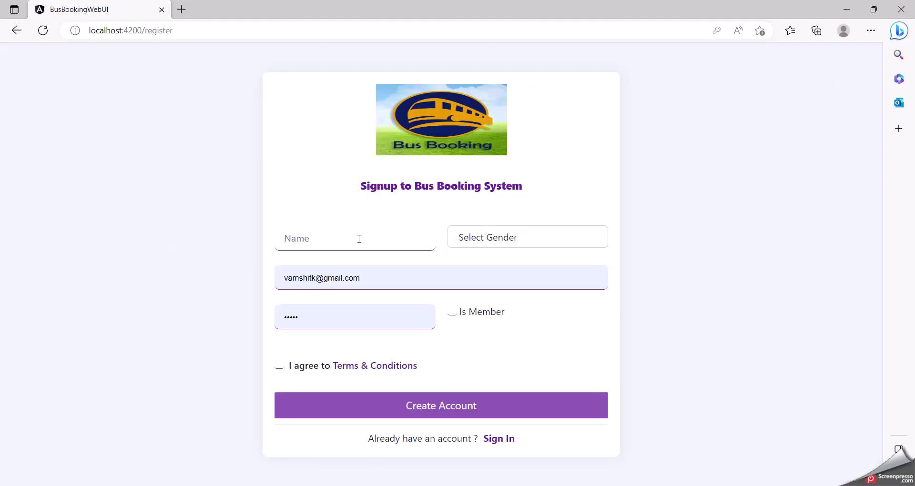
click(353, 240)
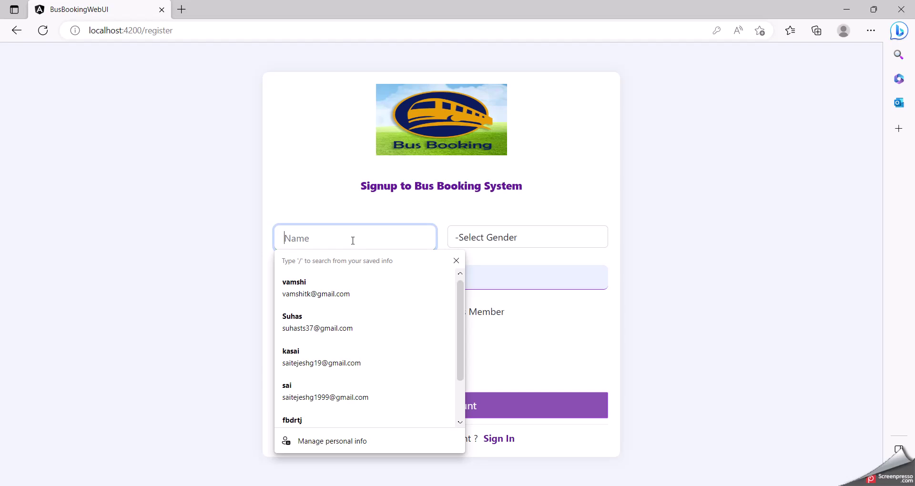
text(S)
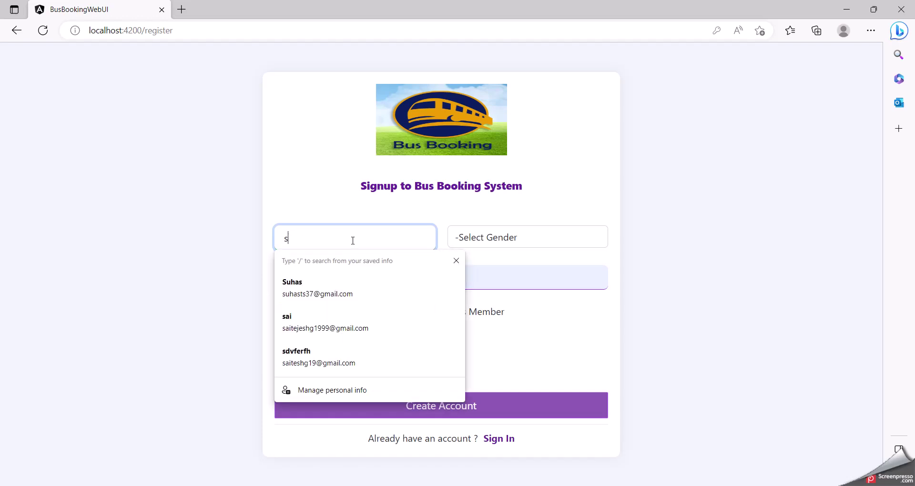
key(BackSpace)
text(shashi)
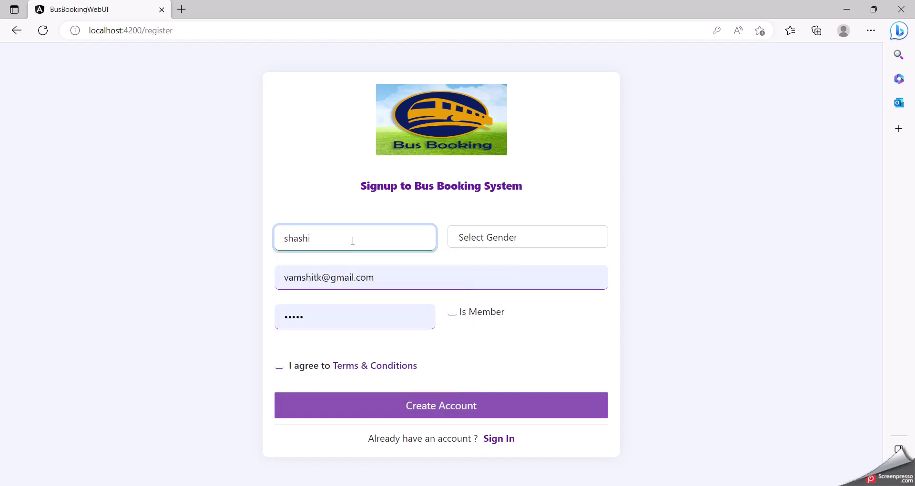
click(471, 239)
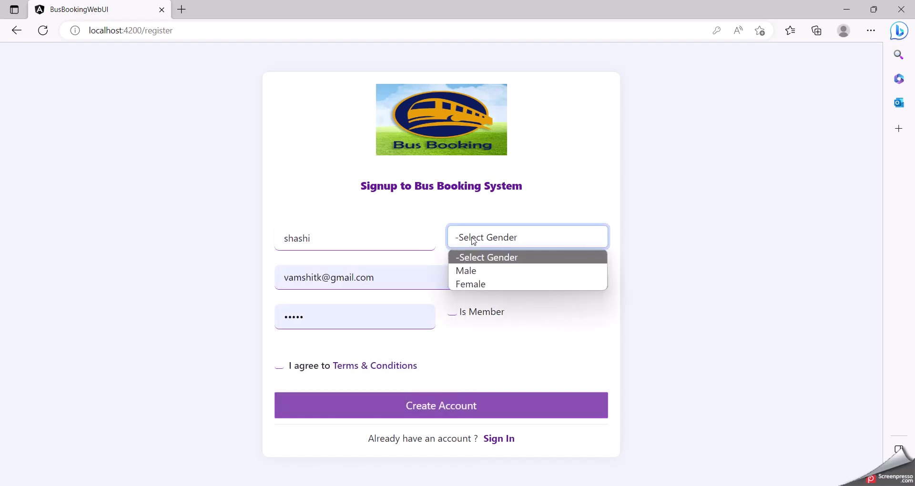
click(475, 276)
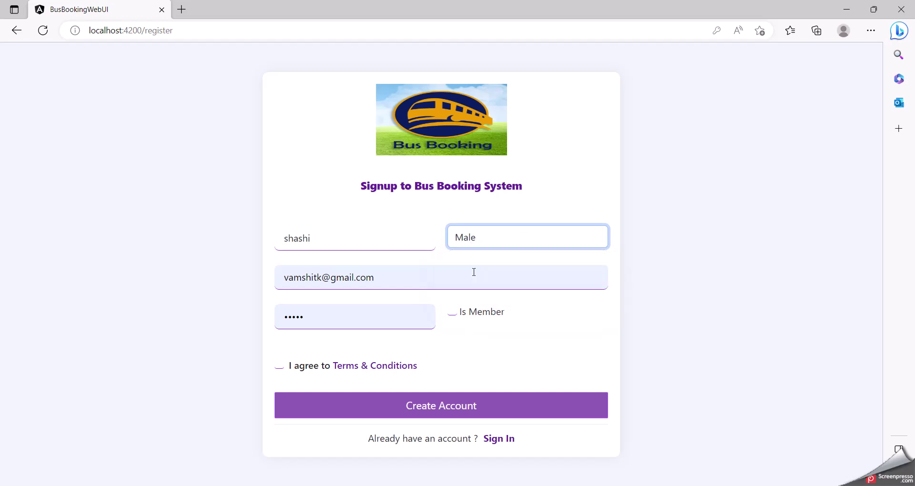
click(322, 277)
key(BackSpace)
key(BackSpace)
key(BackSpace)
key(BackSpace)
key(BackSpace)
key(BackSpace)
key(BackSpace)
key(BackSpace)
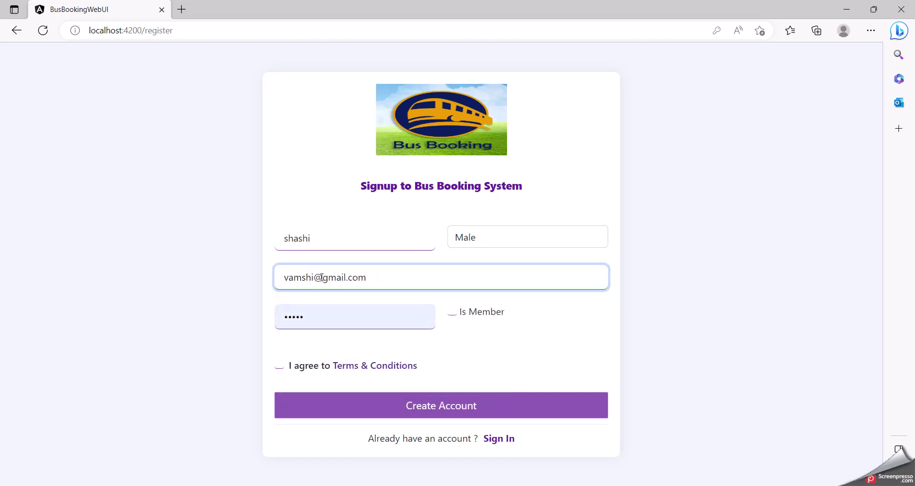
text(shashi)
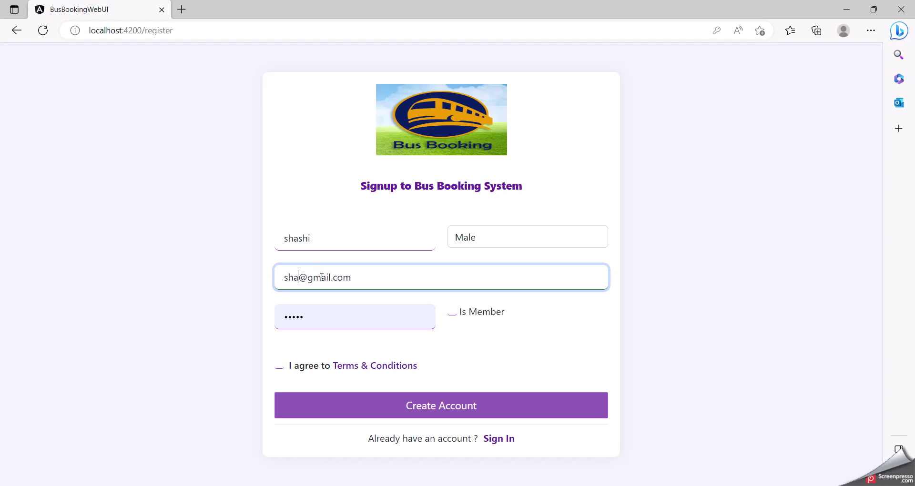
text(35)
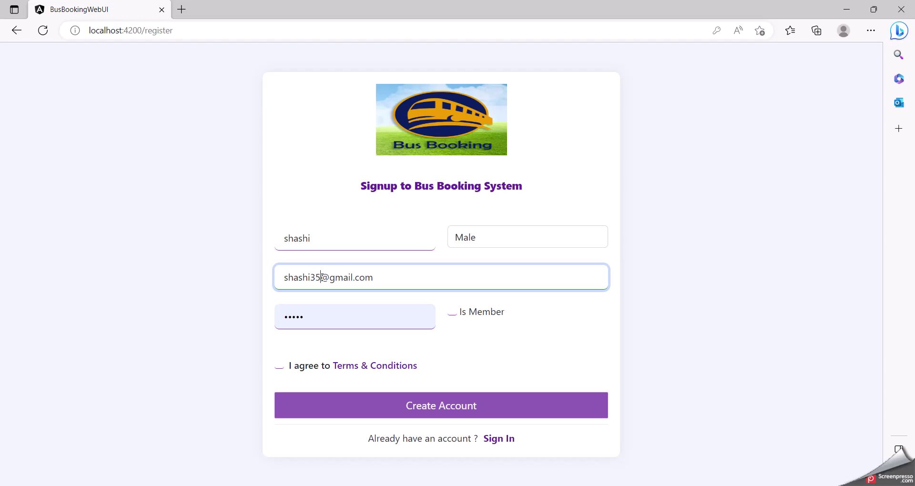
Set the password, mark the user as a Business member, accept the terms and create the account
click(319, 316)
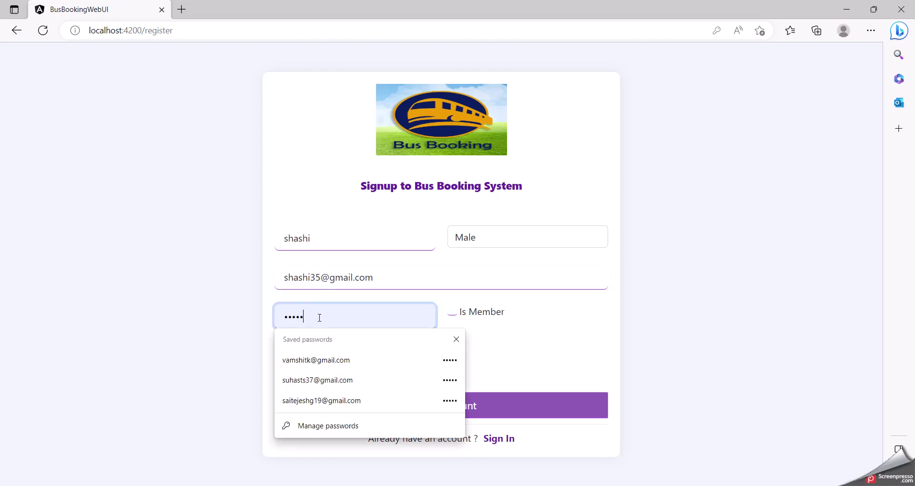
key(BackSpace)
key(BackSpace)
key(BackSpace)
key(BackSpace)
key(BackSpace)
click(319, 317)
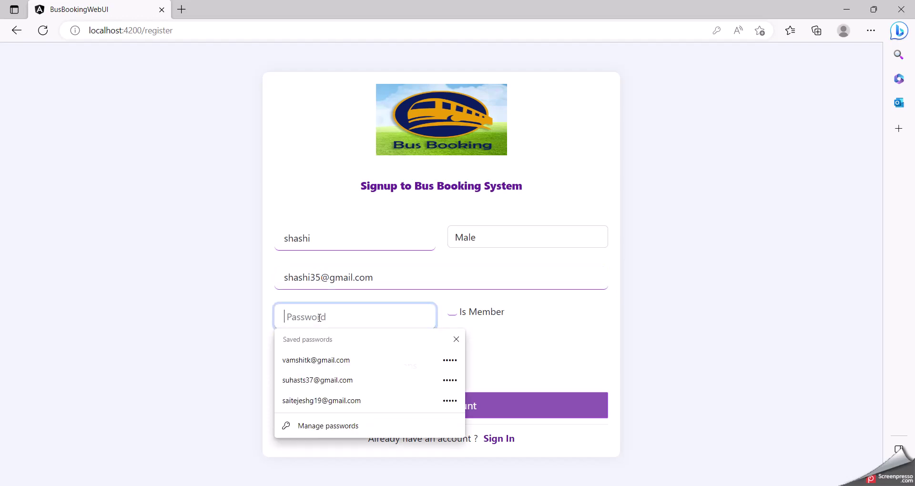
text(123)
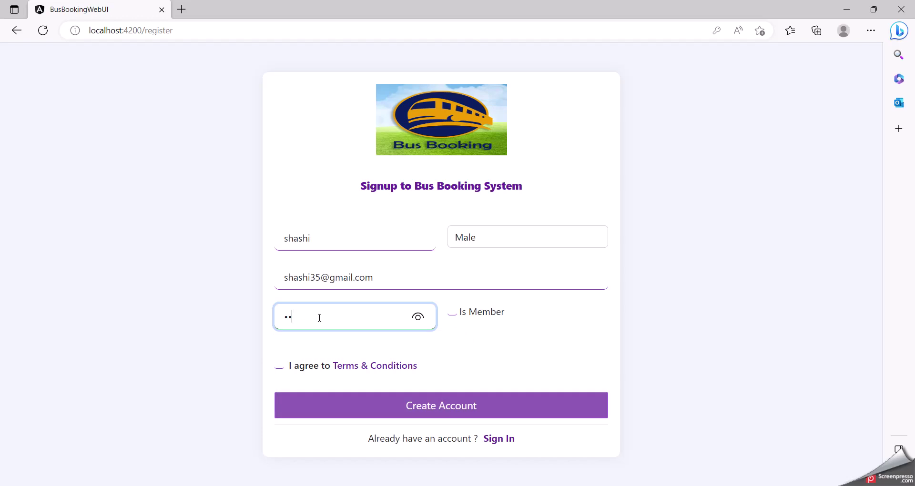
text(3456)
click(452, 313)
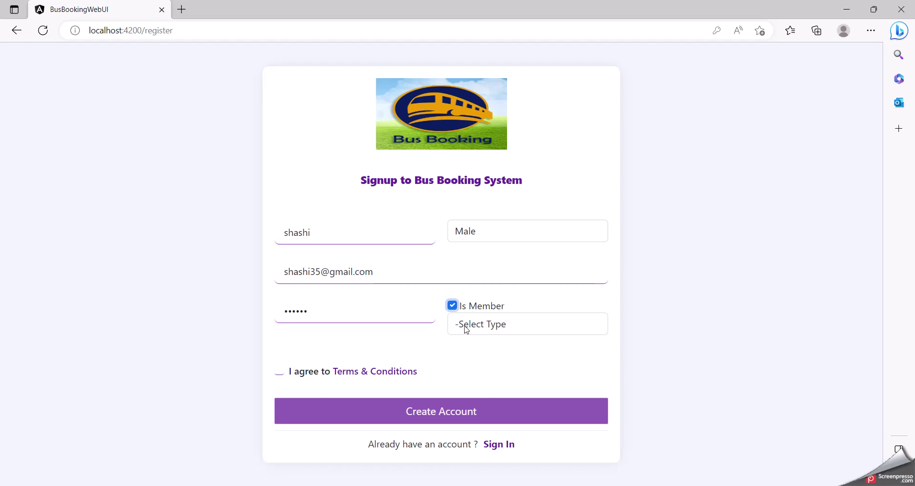
click(468, 330)
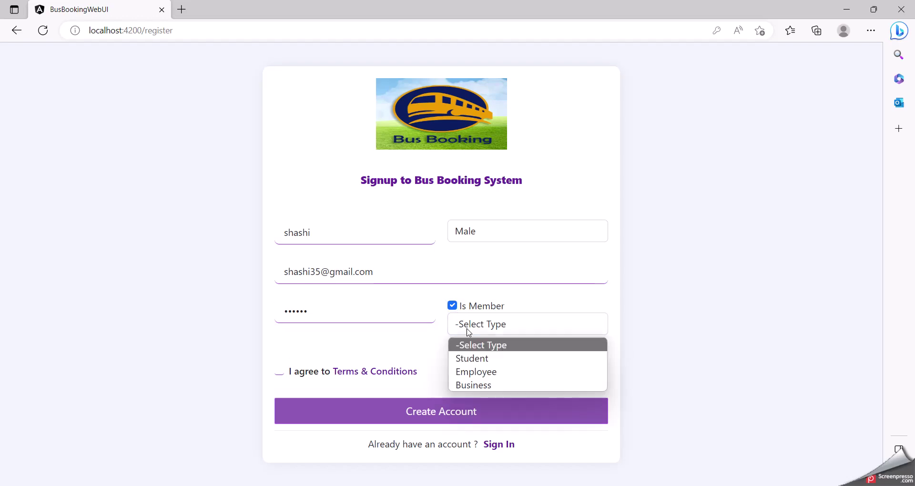
click(477, 386)
click(280, 372)
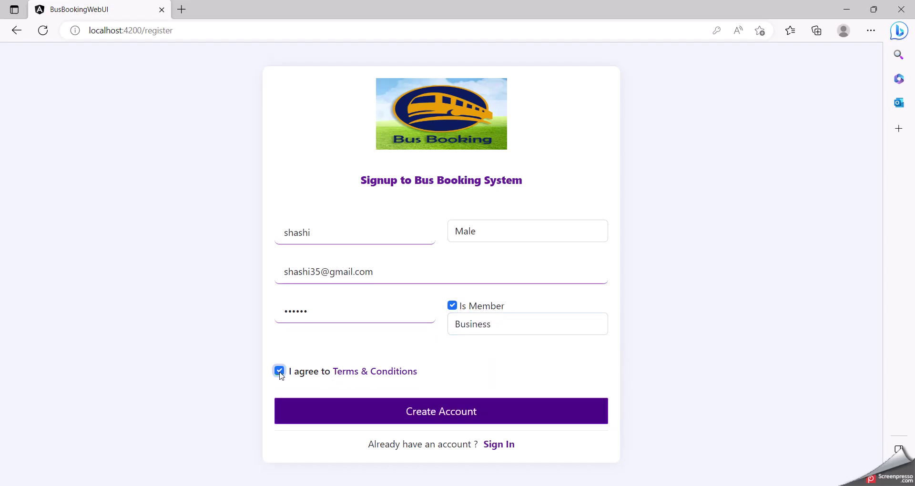
click(452, 411)
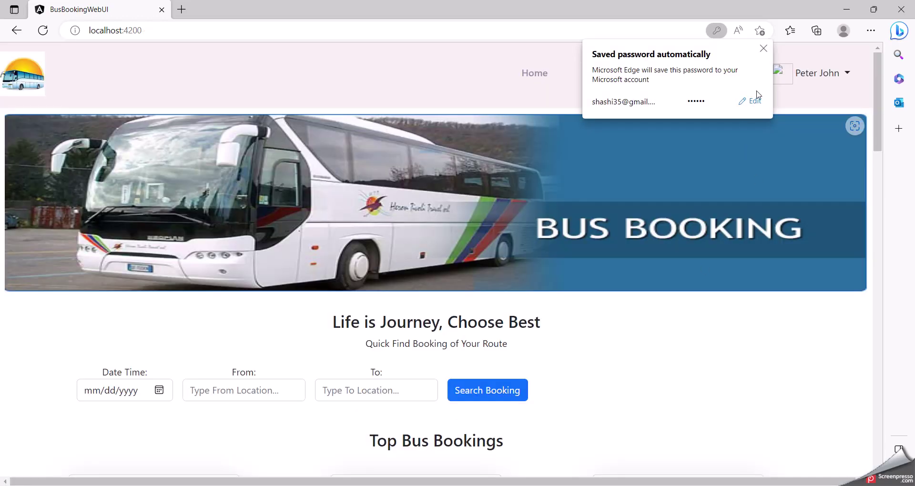
Dismiss the saved-password notice, log out, and go to the login page
click(766, 47)
click(810, 74)
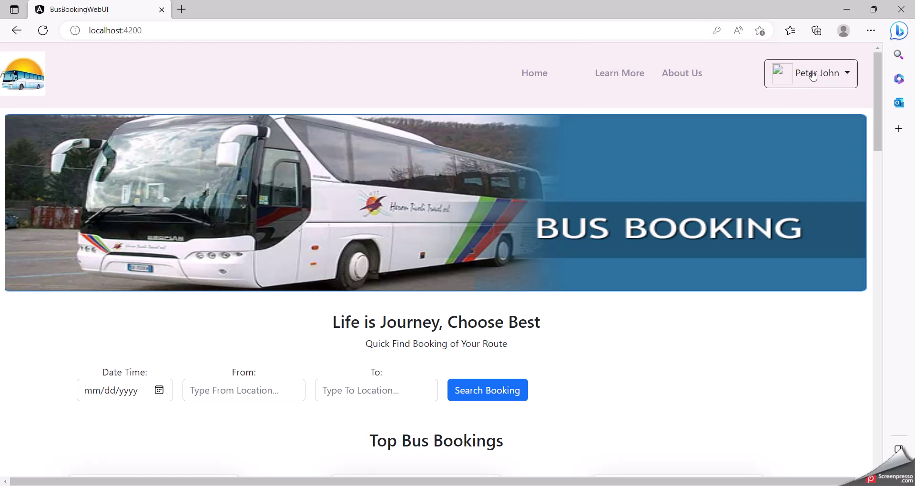
click(803, 121)
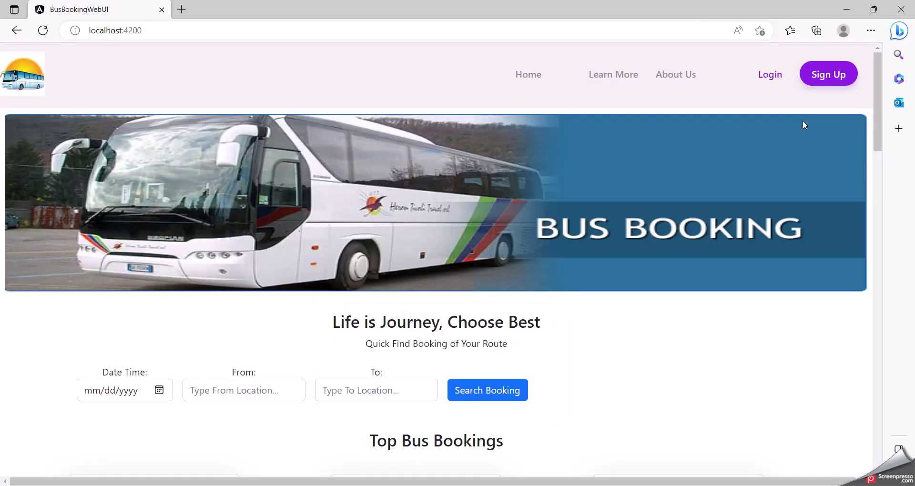
click(771, 75)
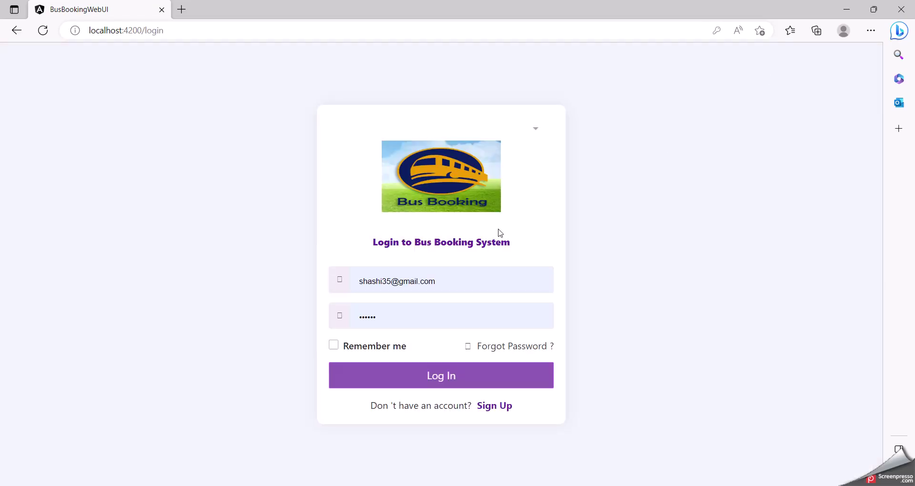
Log in with the new account's filled-in e-mail and password
click(448, 280)
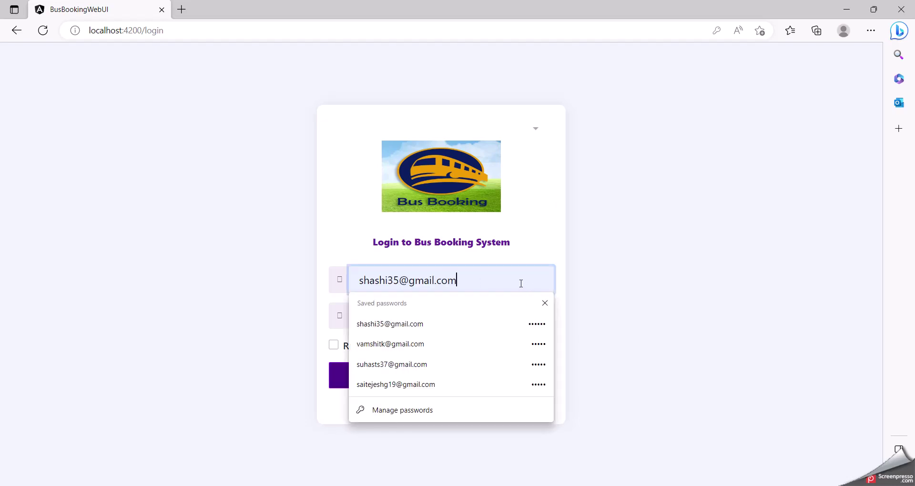
click(544, 301)
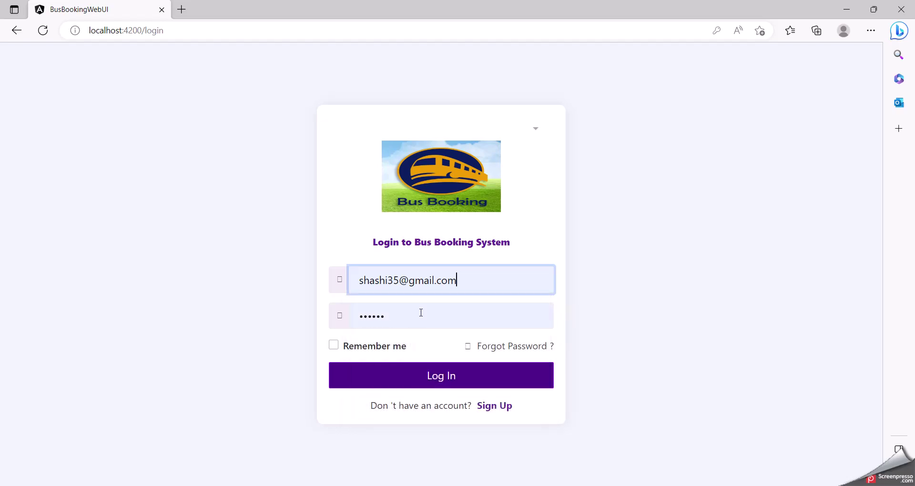
click(421, 313)
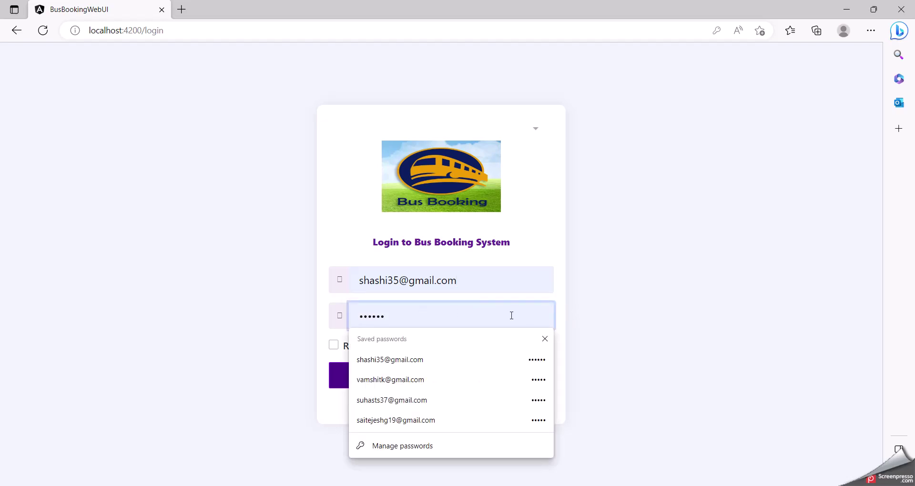
click(635, 307)
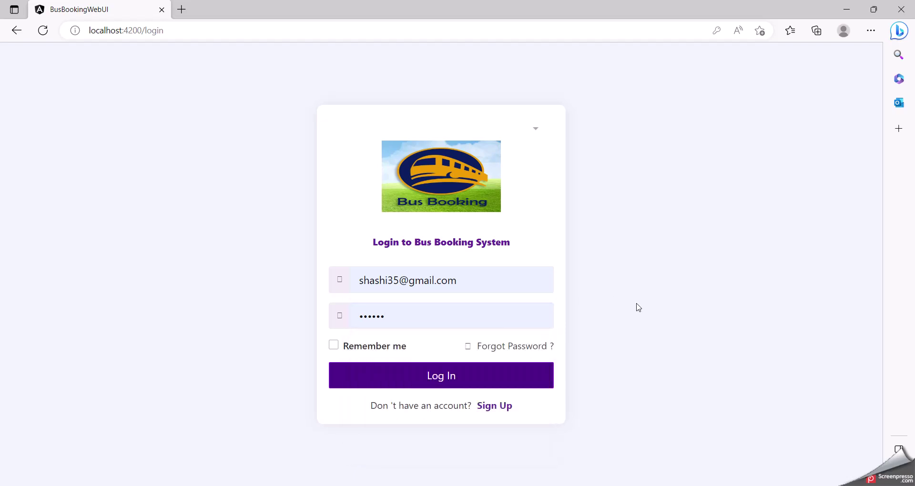
click(455, 378)
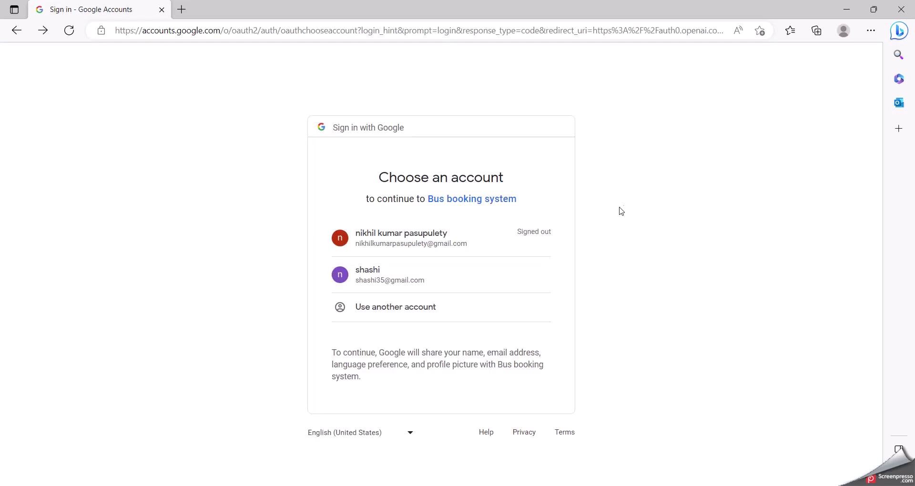
click(526, 275)
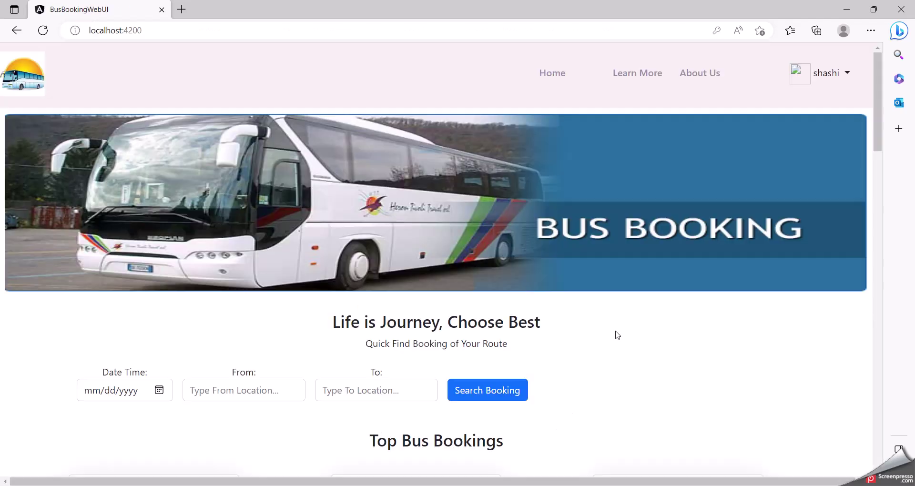
scroll(617, 336, down, 4)
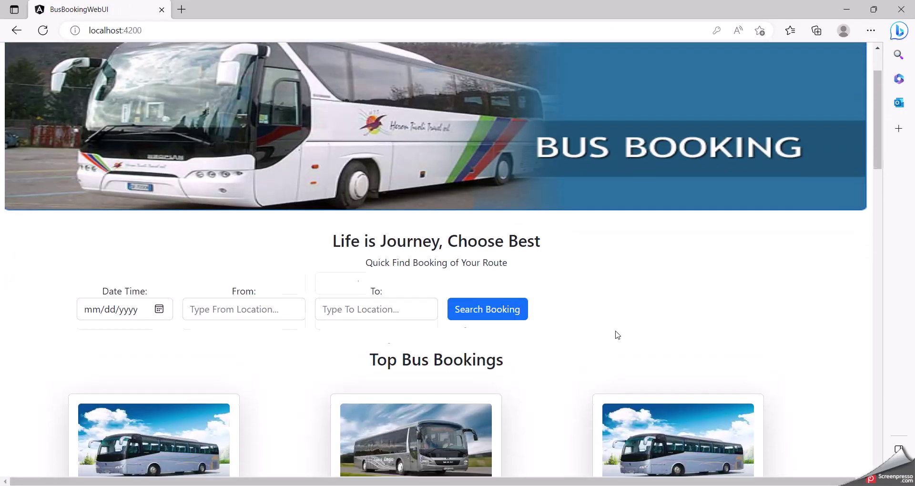
scroll(618, 335, down, 5)
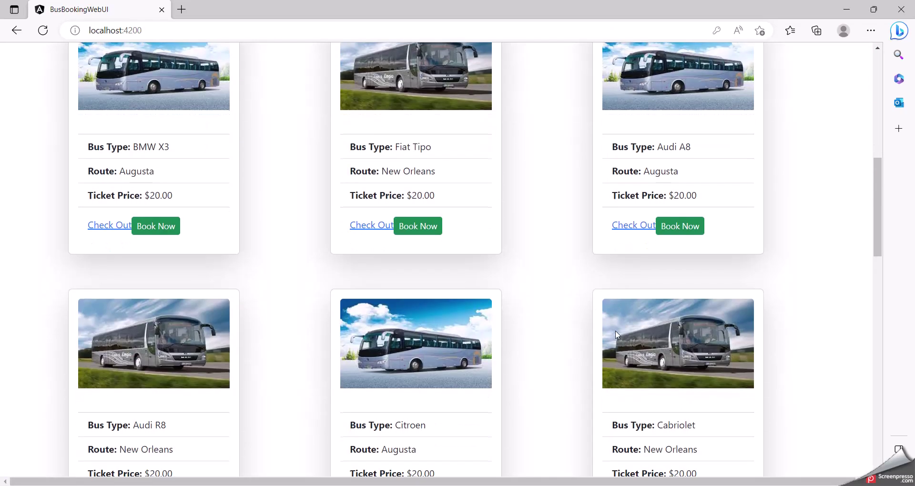
scroll(617, 335, down, 1)
scroll(617, 336, up, 4)
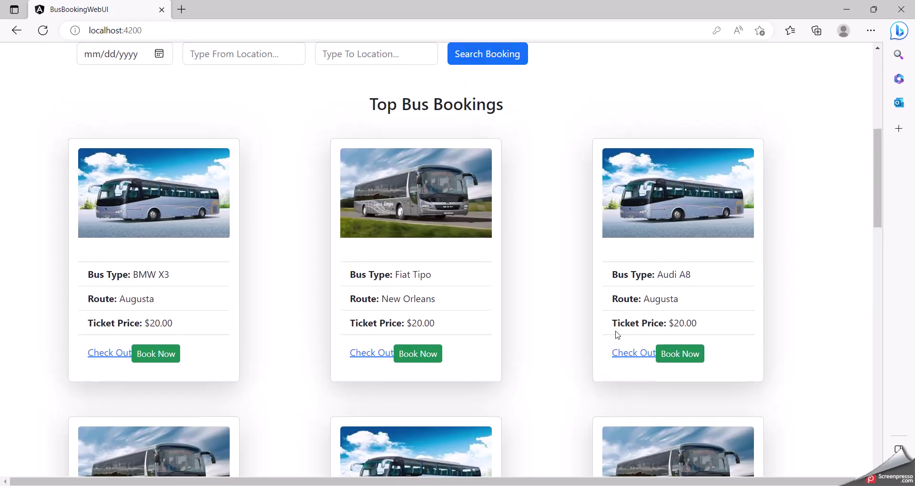
scroll(617, 335, down, 4)
scroll(618, 335, down, 8)
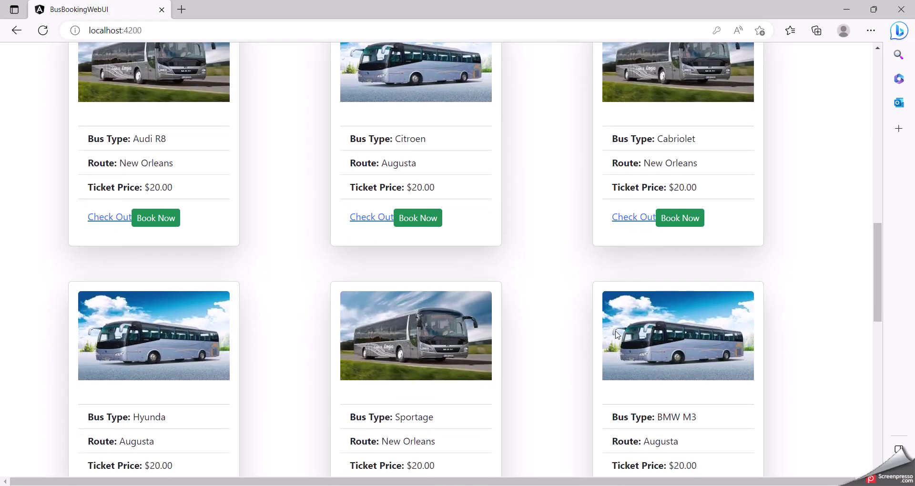
View the Audi A8 bus booking page, then return to the bus list
scroll(618, 335, up, 13)
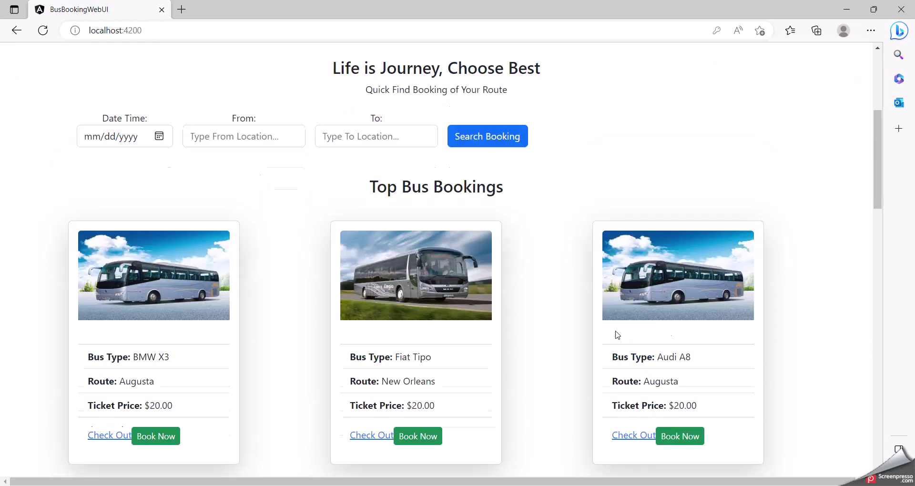
scroll(618, 335, down, 3)
click(688, 268)
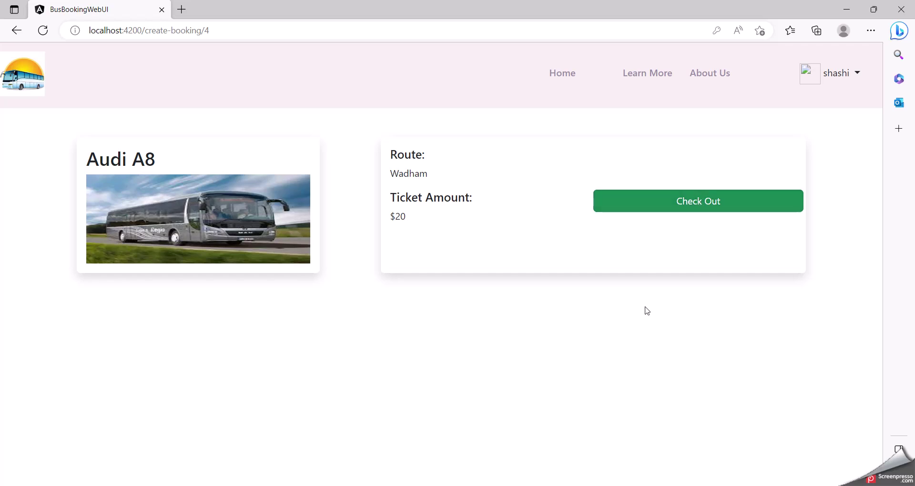
click(18, 32)
Book and check out a $20 ticket on the Fiat Tipo bus, then go back home
scroll(489, 305, down, 7)
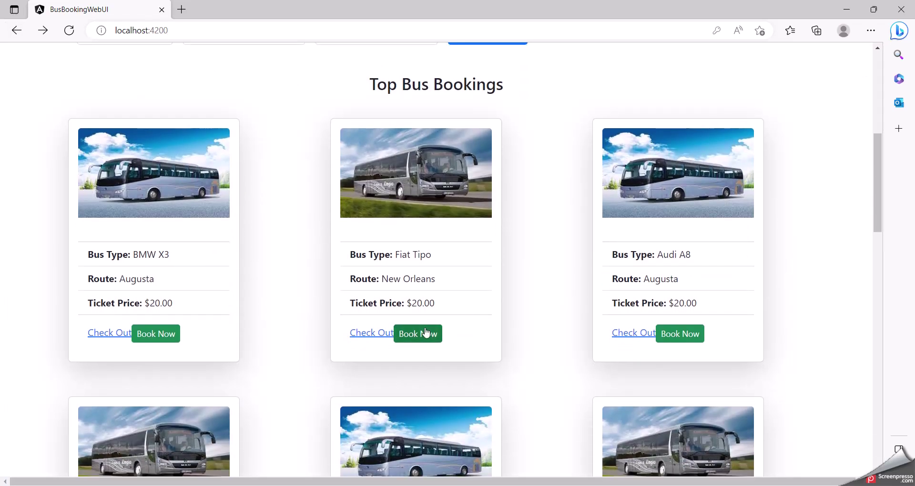
click(425, 332)
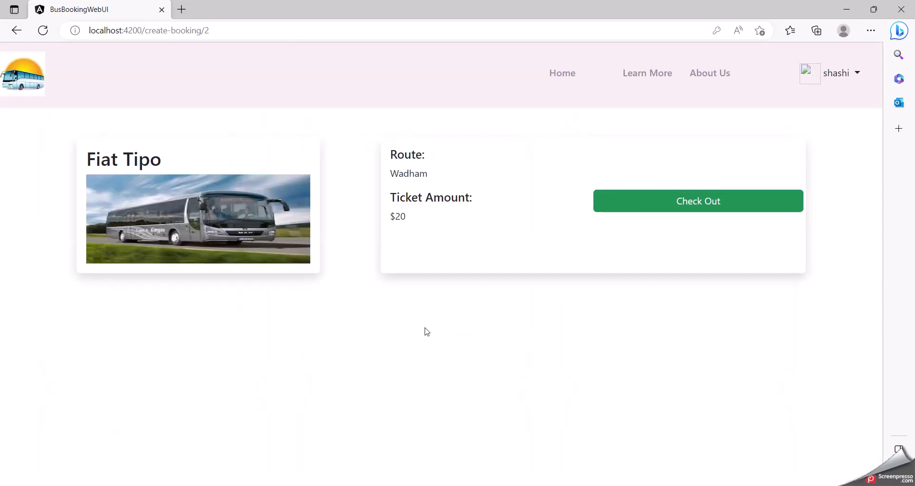
click(673, 209)
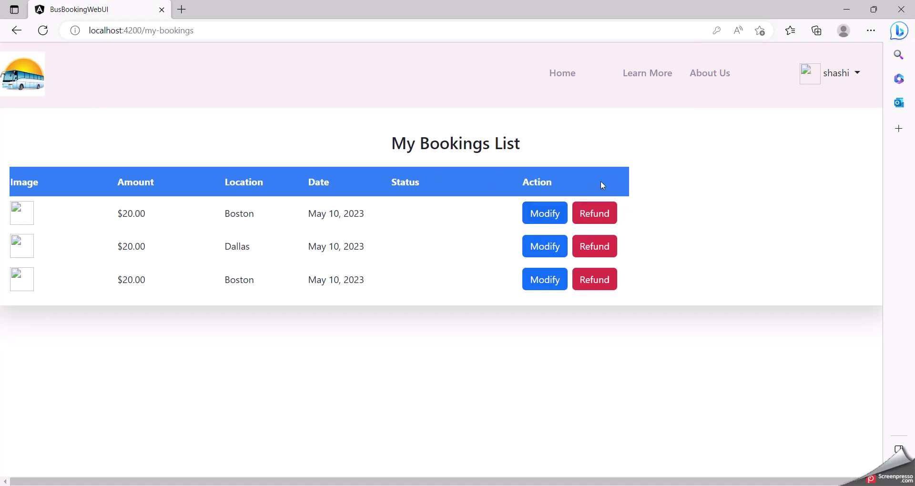
click(16, 32)
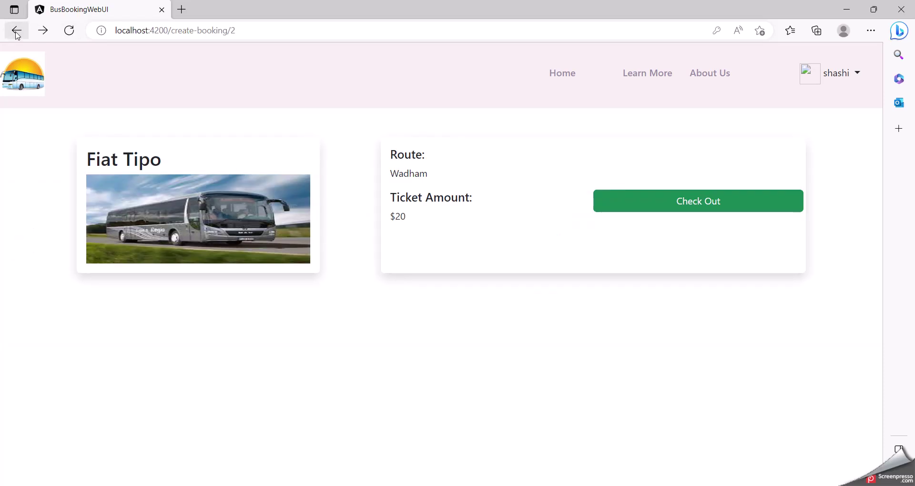
click(16, 31)
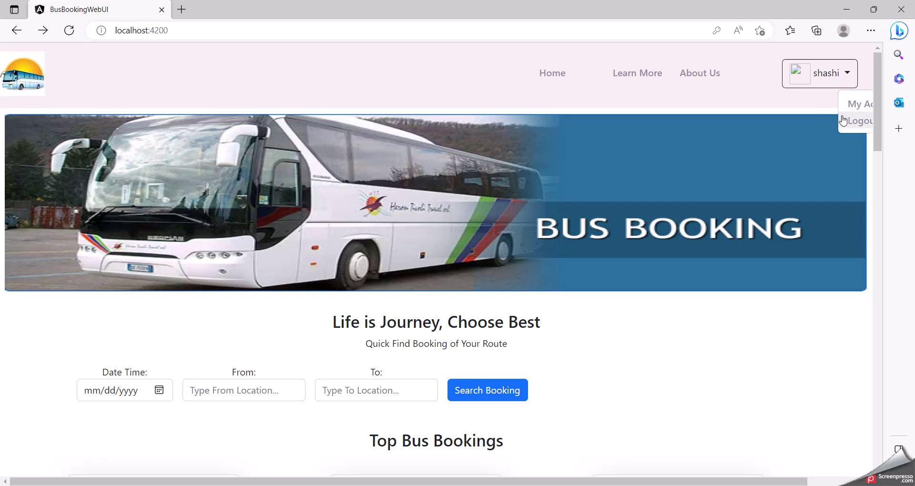
Log out and sign back in with a different saved account through Google sign-in
click(848, 121)
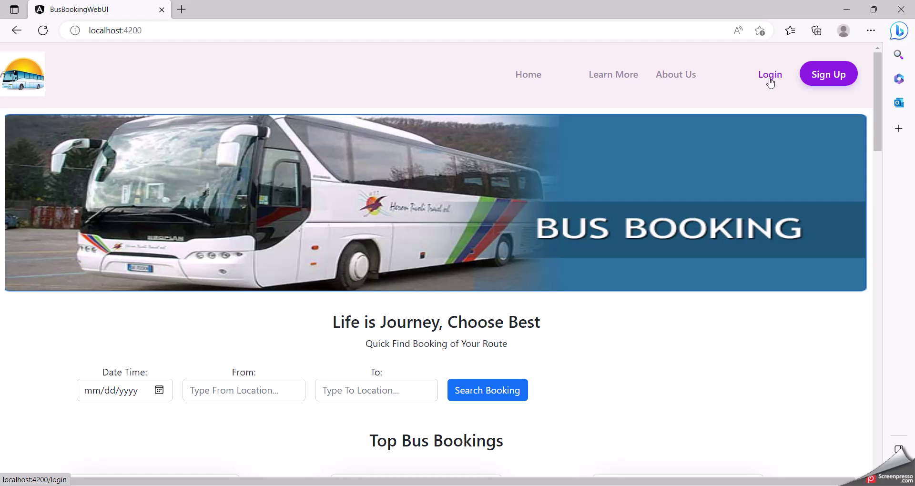
click(770, 76)
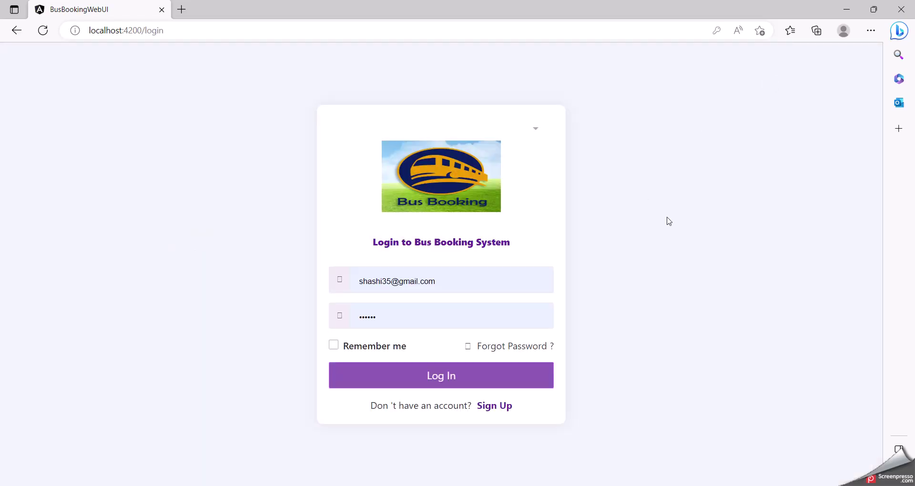
click(469, 285)
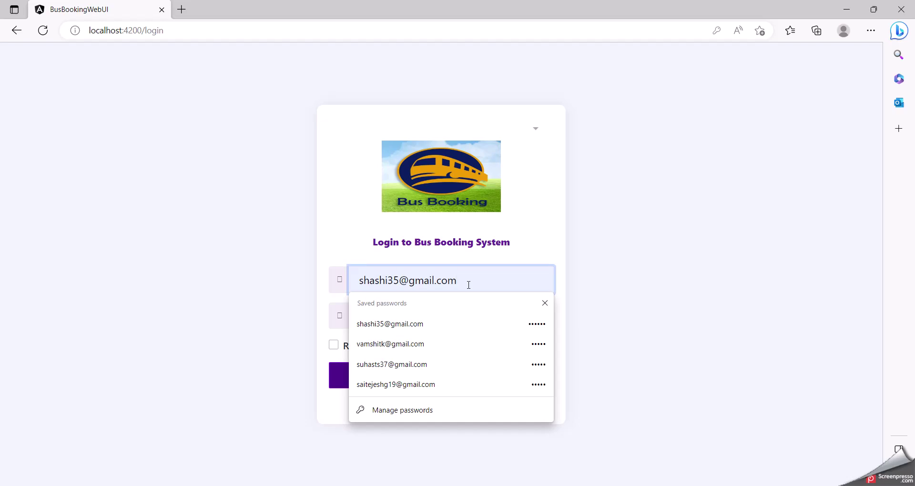
click(431, 384)
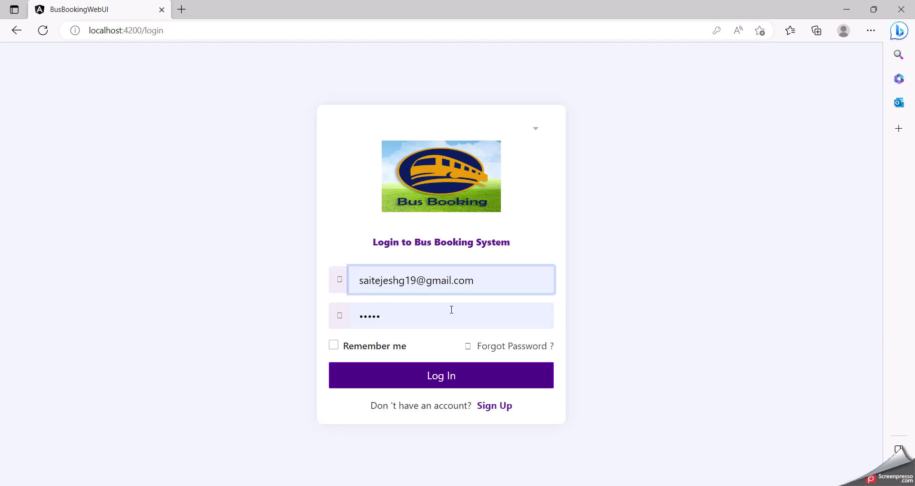
click(437, 382)
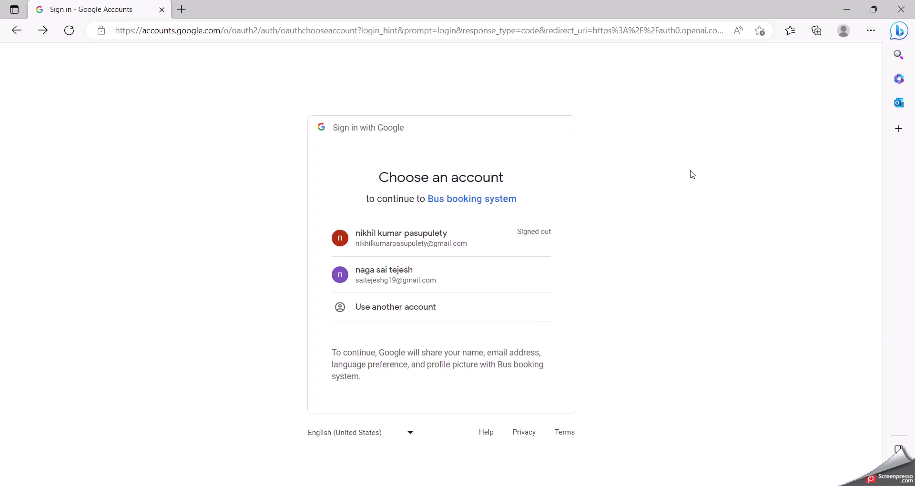
click(529, 278)
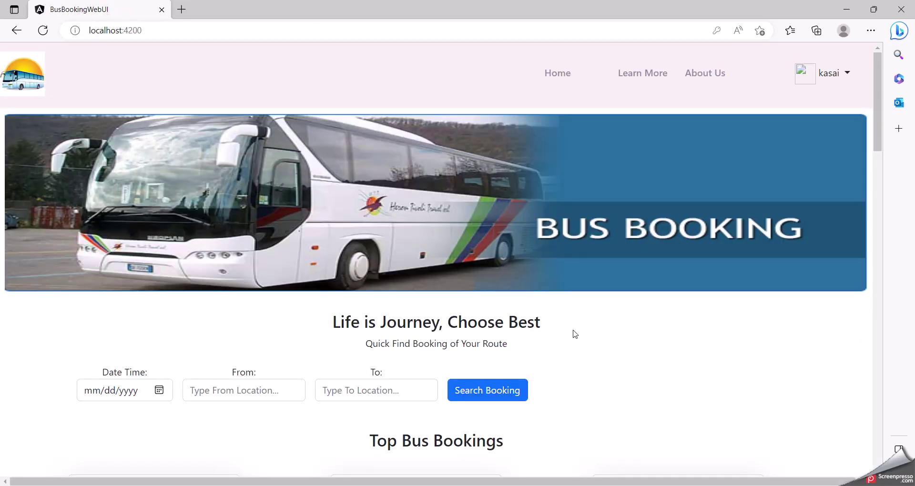
Book and check out a $20 ticket on the BMW X3 bus, then return to the home page
scroll(575, 335, down, 3)
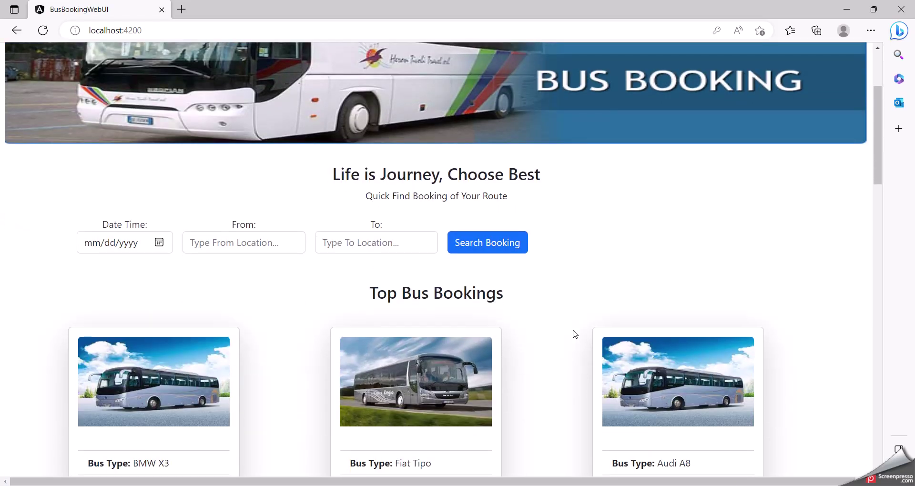
scroll(576, 334, down, 6)
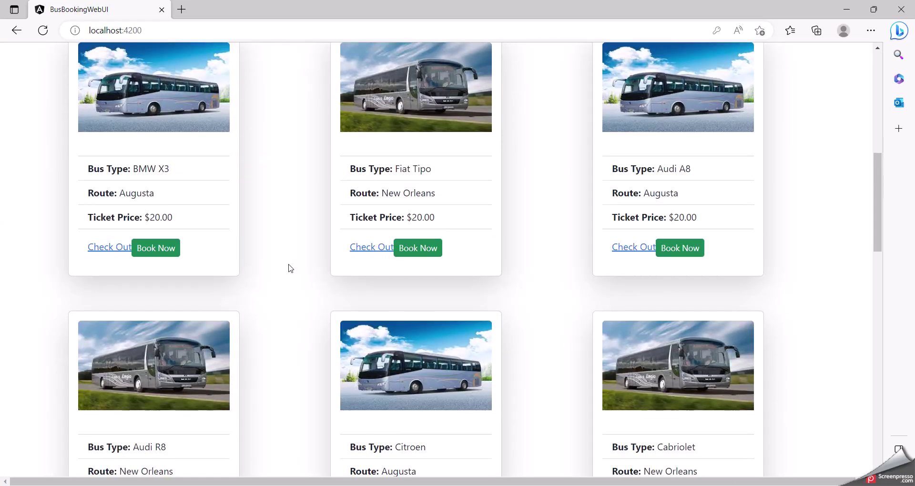
click(166, 252)
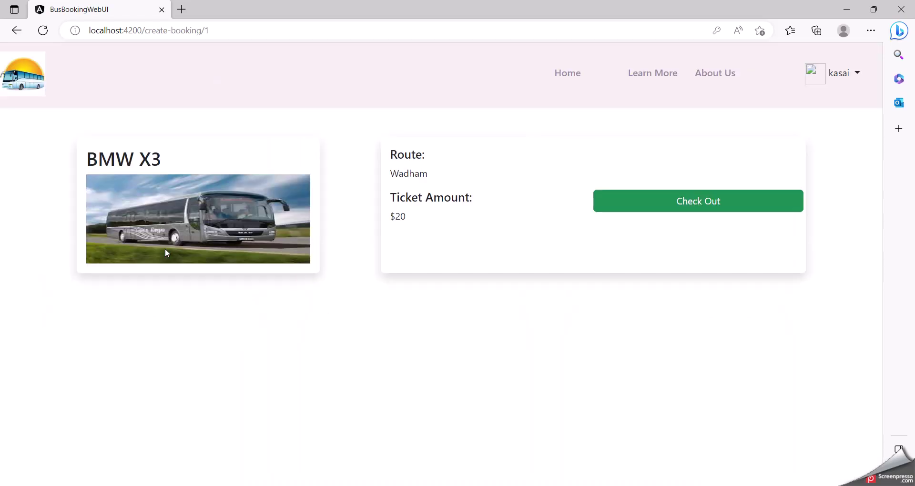
click(678, 204)
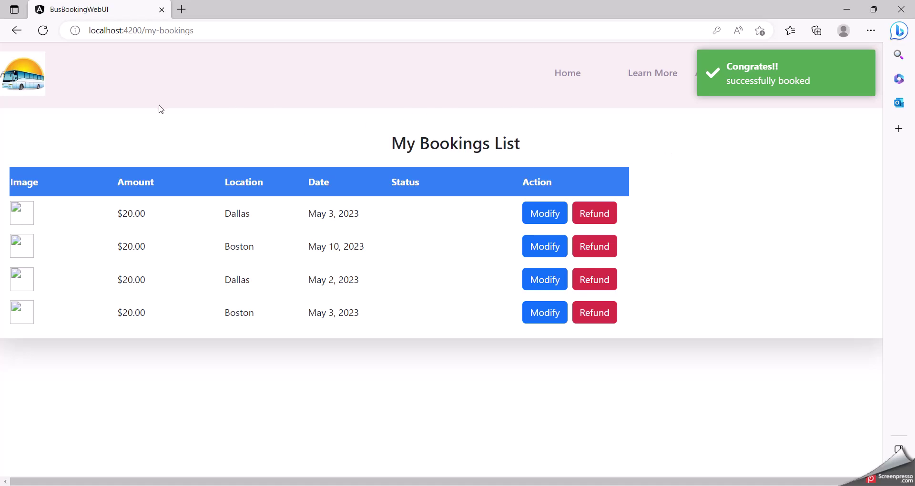
click(16, 31)
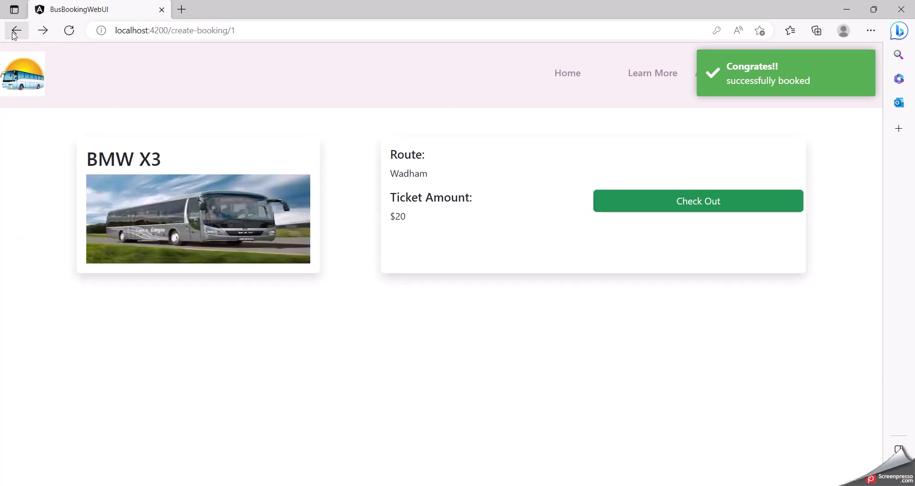
click(15, 31)
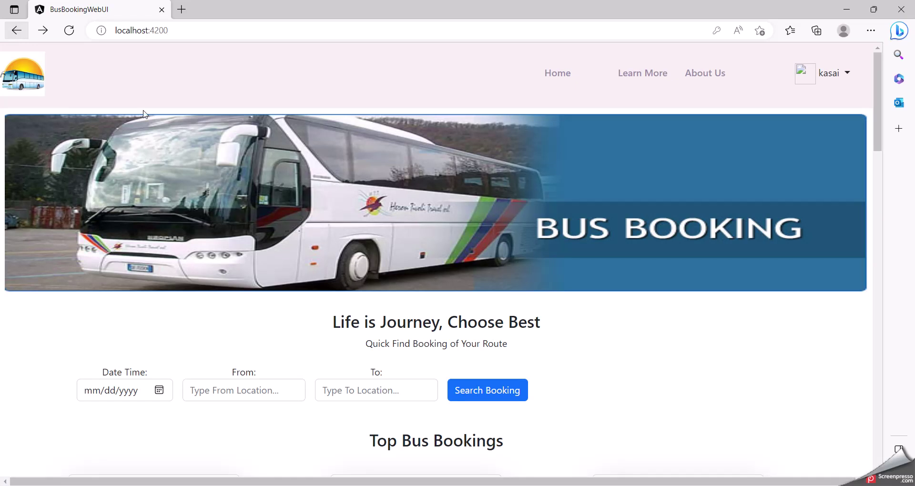
click(830, 76)
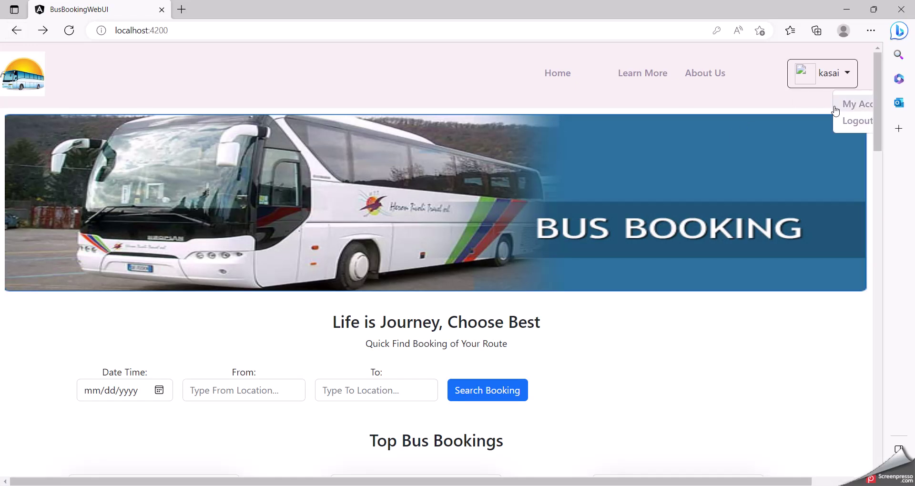
Log out and log back in using the admin account's e-mail and password
click(845, 121)
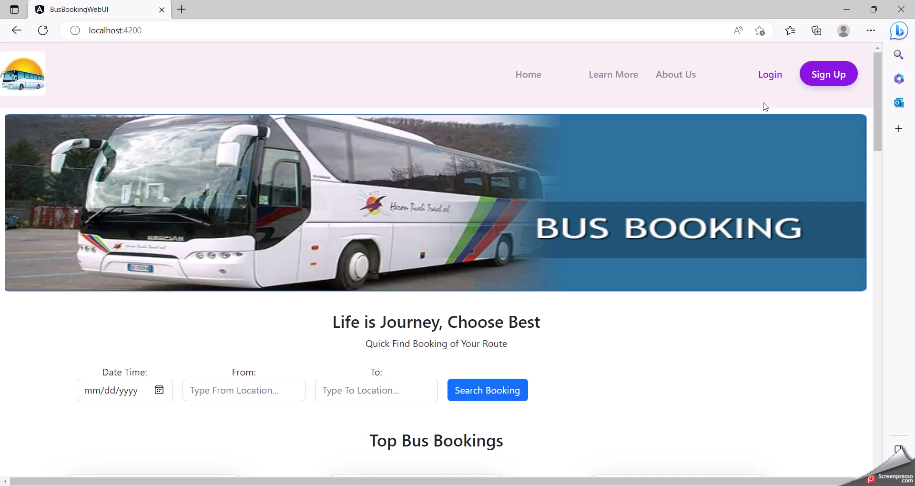
click(771, 75)
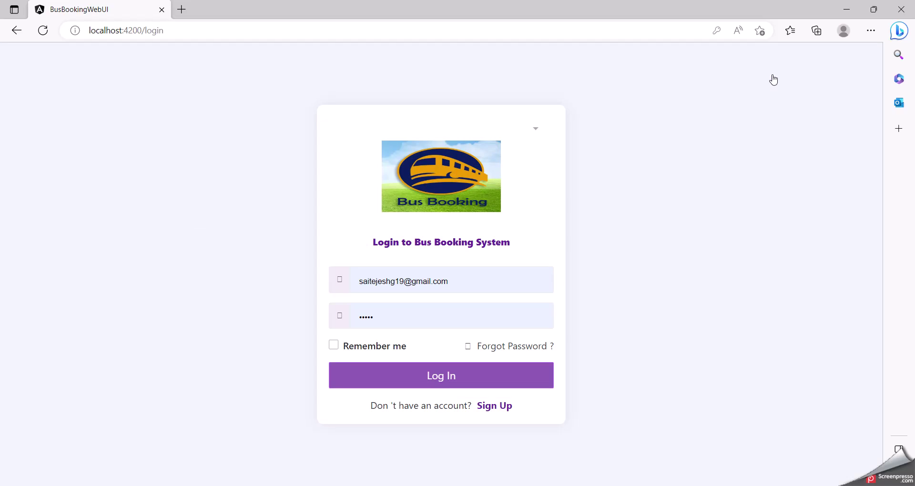
click(462, 285)
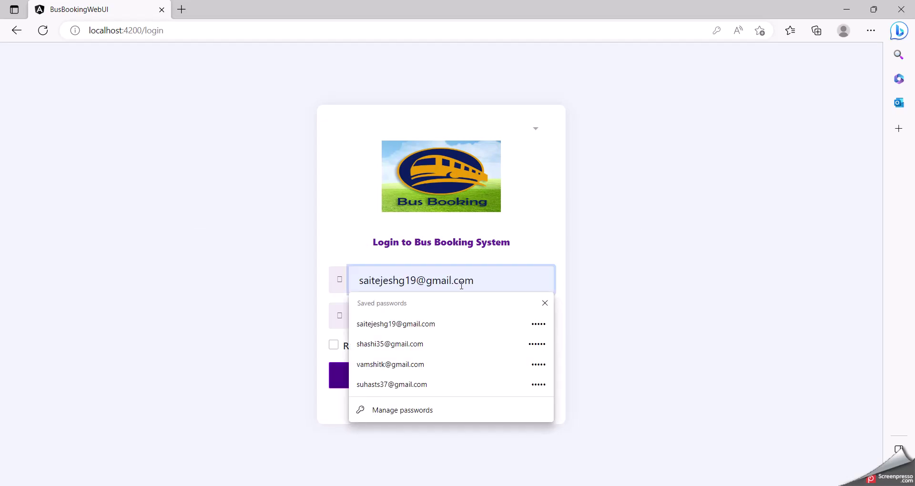
key(BackSpace)
key(BackSpace)
key(BackSpace)
key(BackSpace)
key(BackSpace)
key(BackSpace)
key(BackSpace)
key(BackSpace)
key(BackSpace)
key(BackSpace)
key(BackSpace)
key(BackSpace)
key(BackSpace)
key(BackSpace)
key(BackSpace)
key(BackSpace)
key(BackSpace)
key(BackSpace)
key(BackSpace)
key(BackSpace)
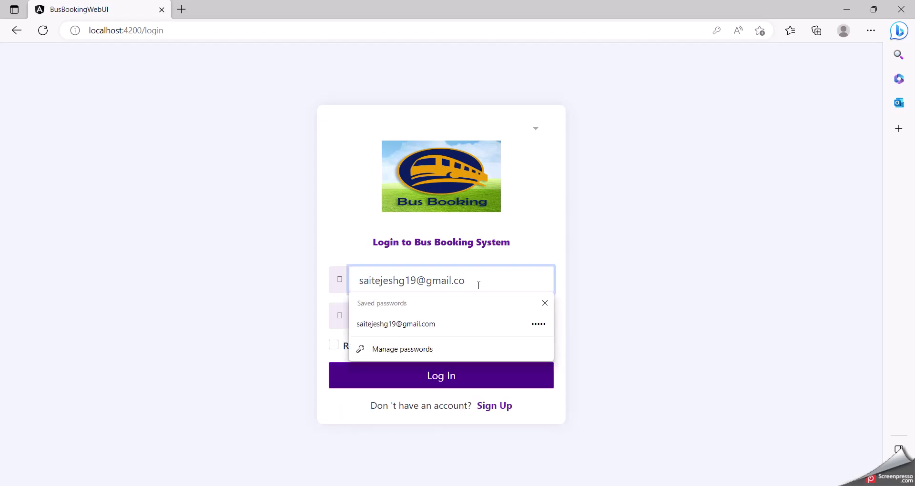
text(adm)
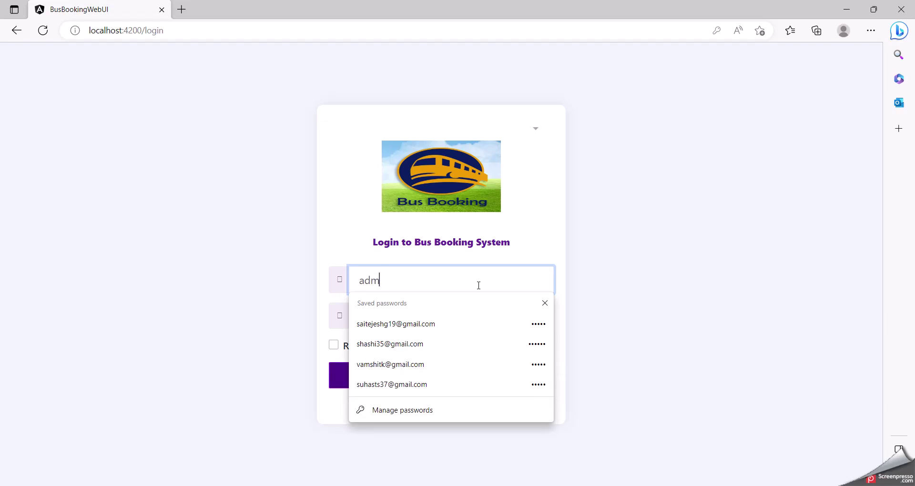
text(in@super)
click(539, 307)
click(427, 316)
key(BackSpace)
key(BackSpace)
key(BackSpace)
key(BackSpace)
key(BackSpace)
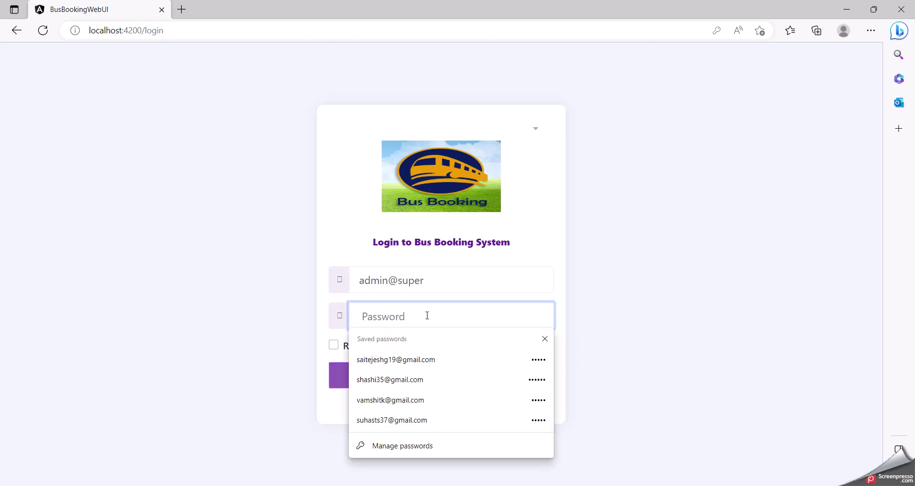
text(••••••)
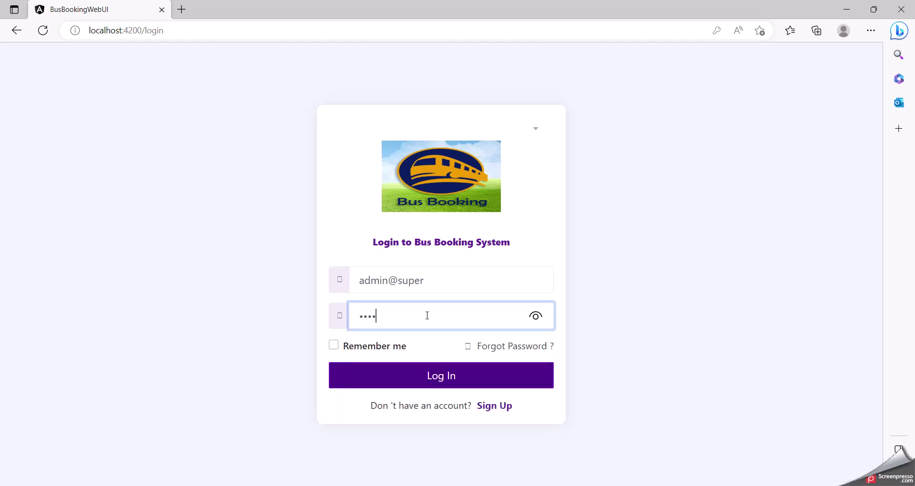
click(437, 377)
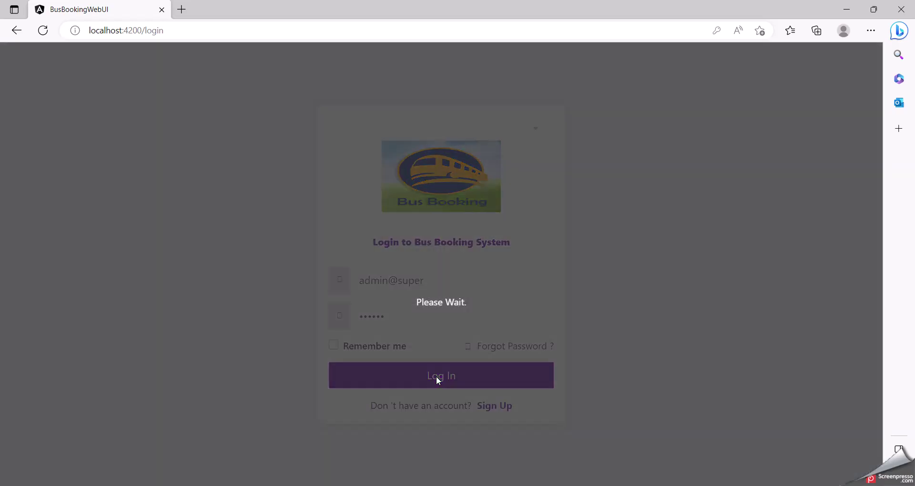
Scroll through the admin dashboard's Buses, Drivers and Passengers lists
scroll(458, 371, down, 2)
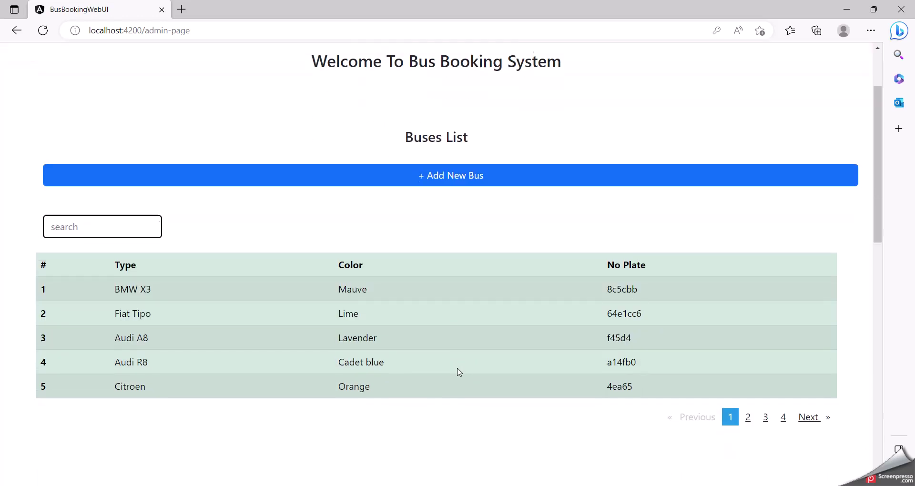
scroll(459, 372, up, 2)
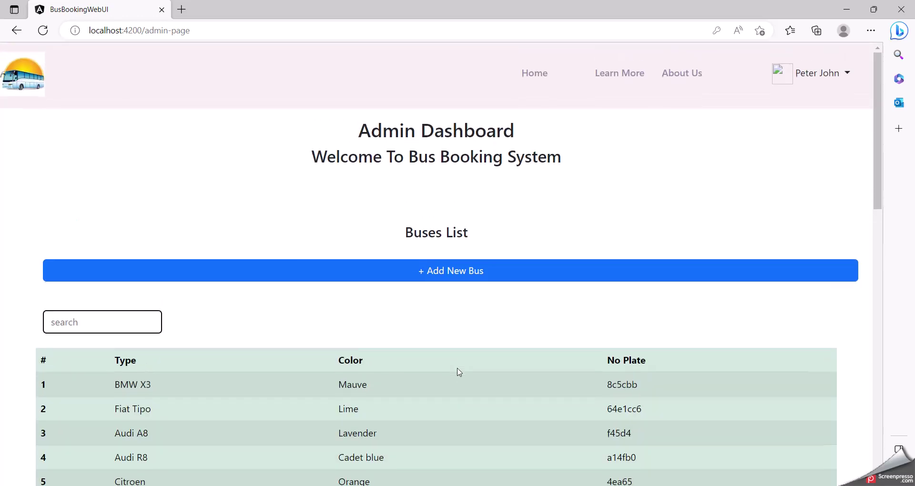
scroll(460, 373, down, 1)
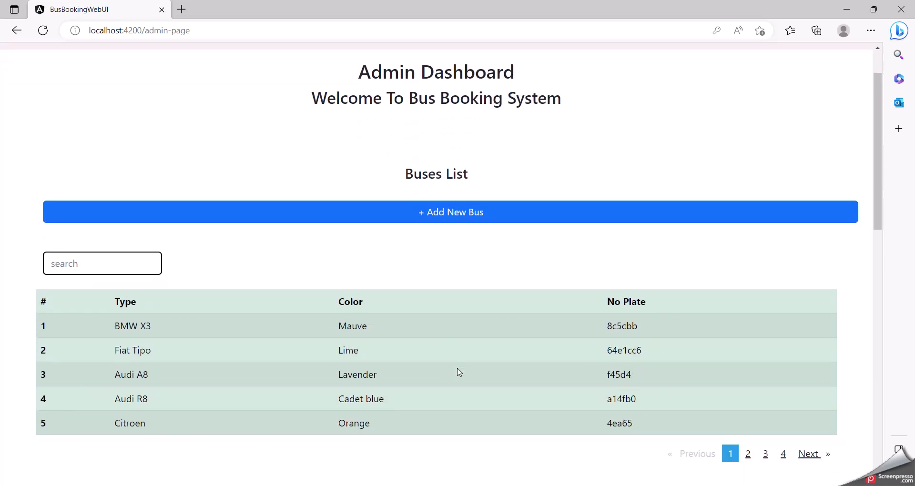
scroll(460, 372, down, 1)
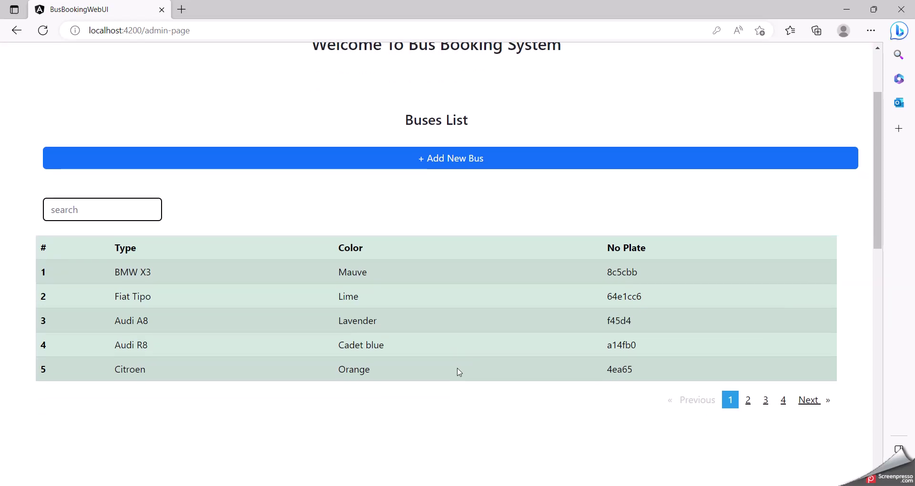
scroll(459, 373, down, 1)
scroll(460, 373, up, 3)
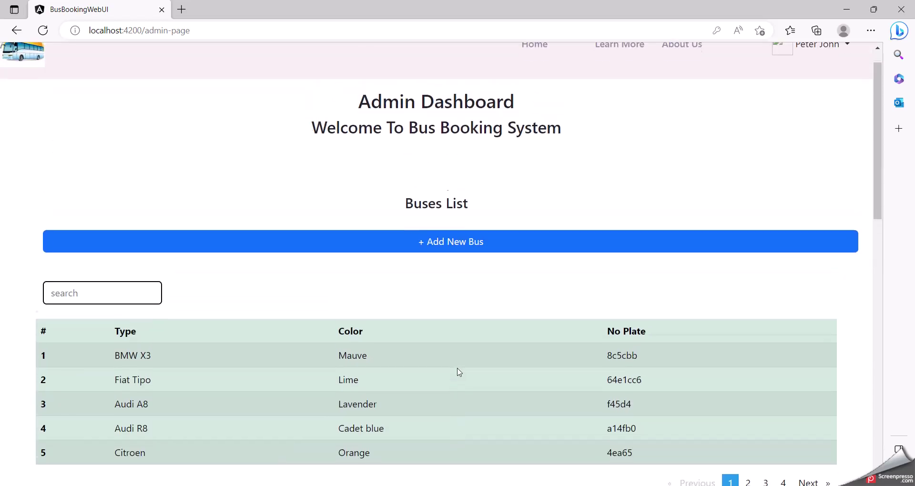
scroll(460, 372, down, 8)
scroll(459, 371, down, 5)
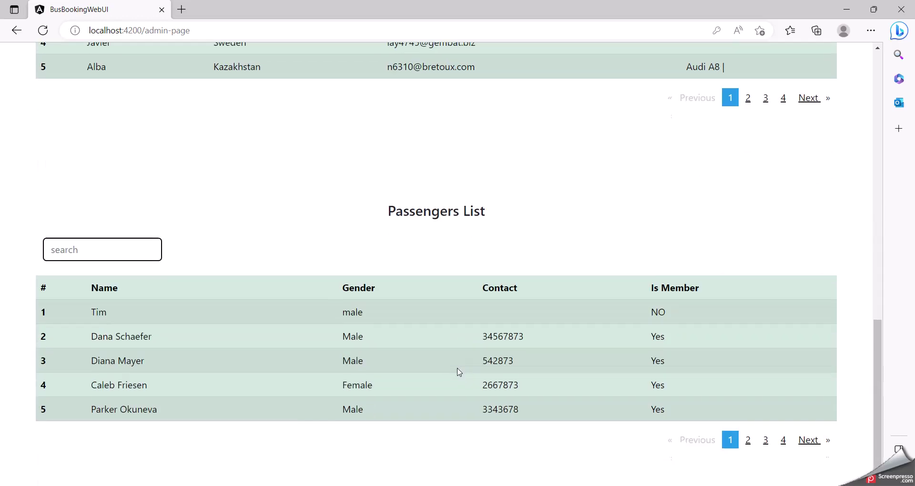
scroll(459, 372, up, 8)
scroll(459, 373, up, 5)
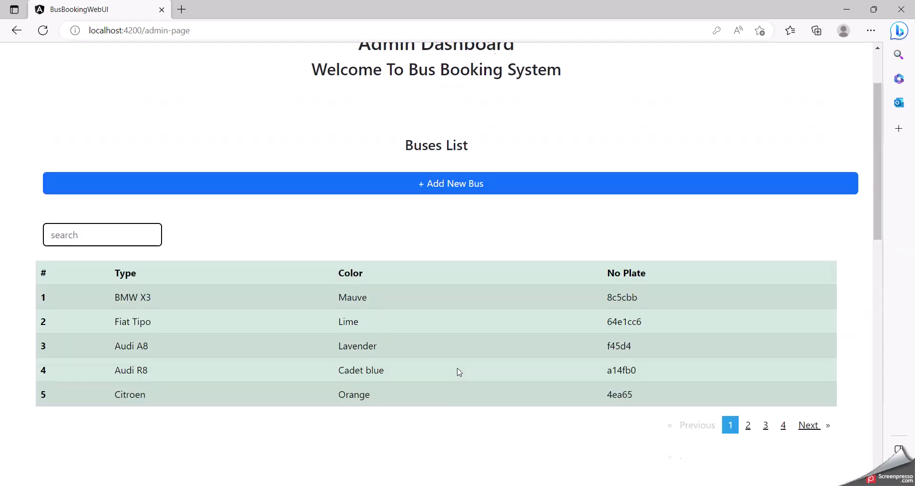
Filter the buses list with 'audi r' to show the Audi R8
click(123, 326)
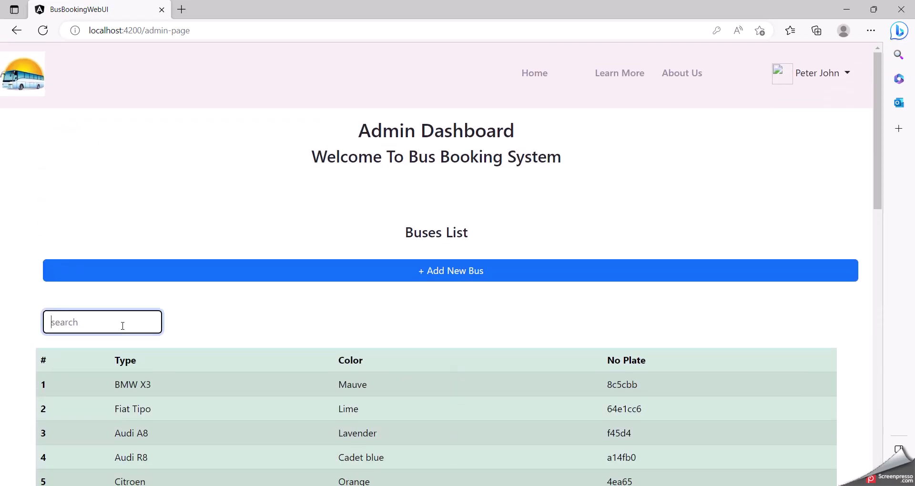
text(audi r)
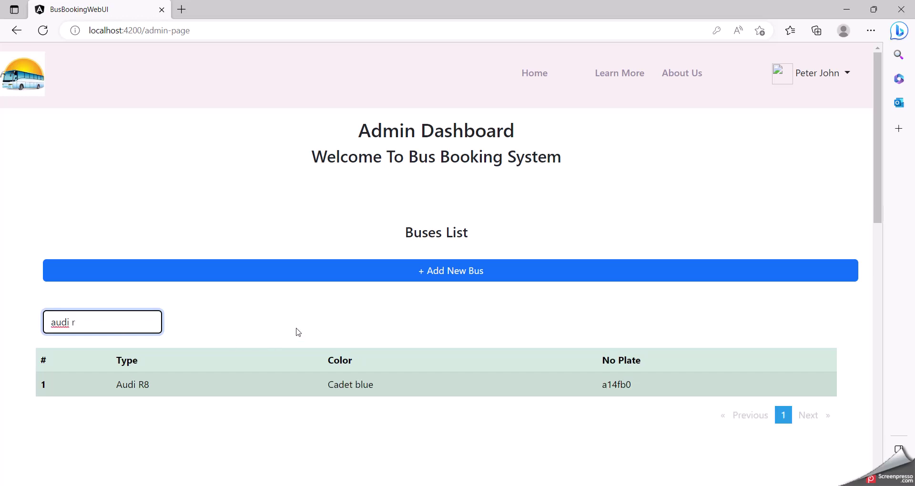
click(351, 437)
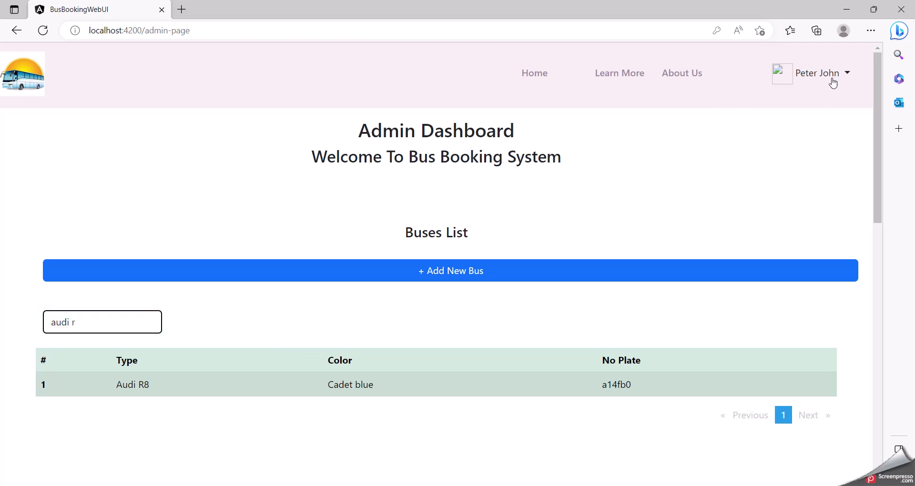
click(828, 76)
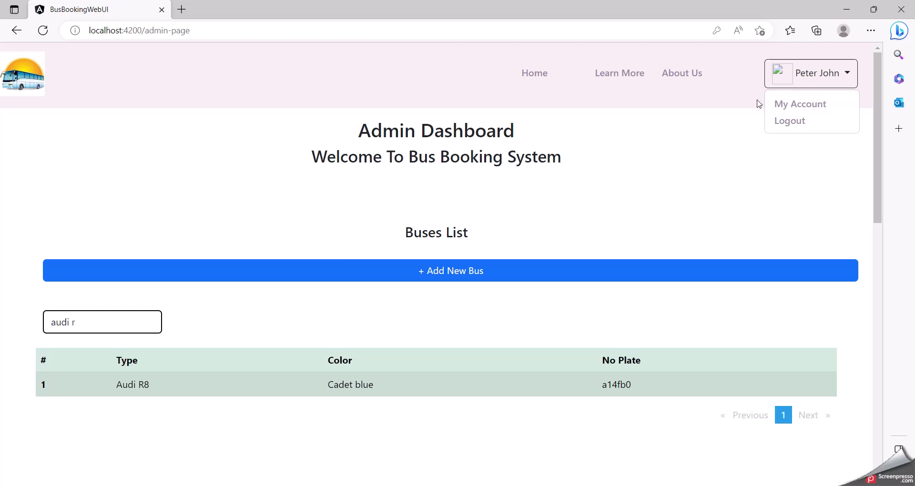
click(752, 132)
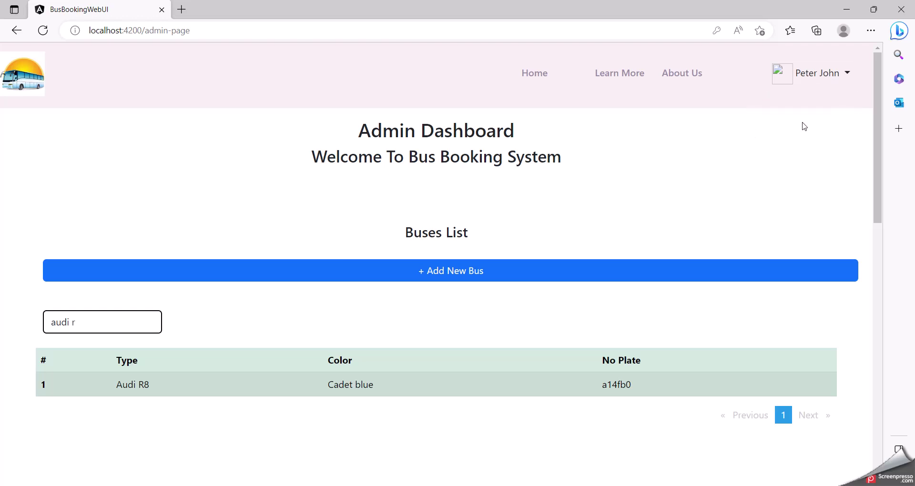
Clear the bus search so all buses show, then return to the home page
click(120, 319)
key(BackSpace)
key(BackSpace)
key(BackSpace)
key(BackSpace)
key(BackSpace)
key(BackSpace)
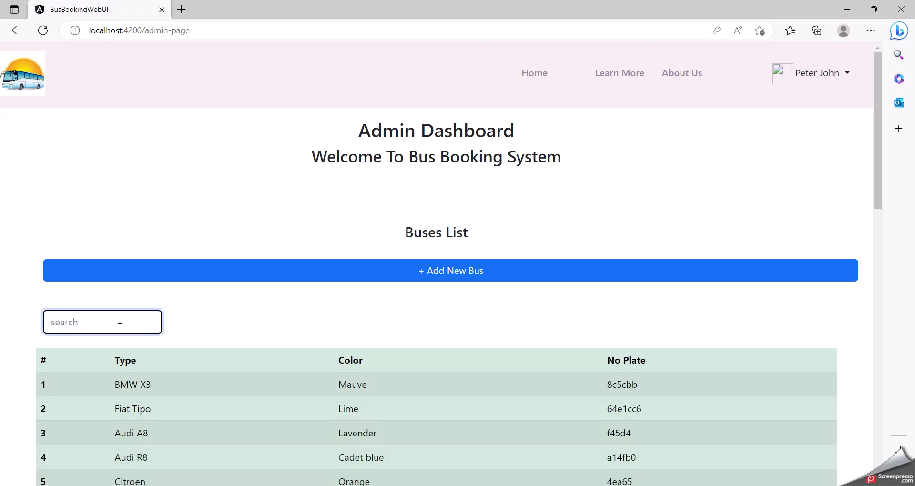
click(535, 73)
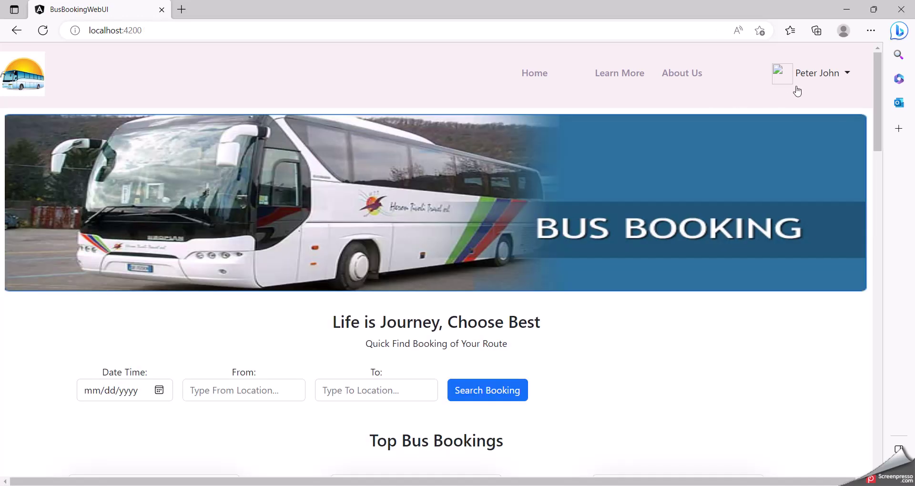
click(817, 76)
Log out of the admin account and advance the slides to the User Signup slide
click(811, 122)
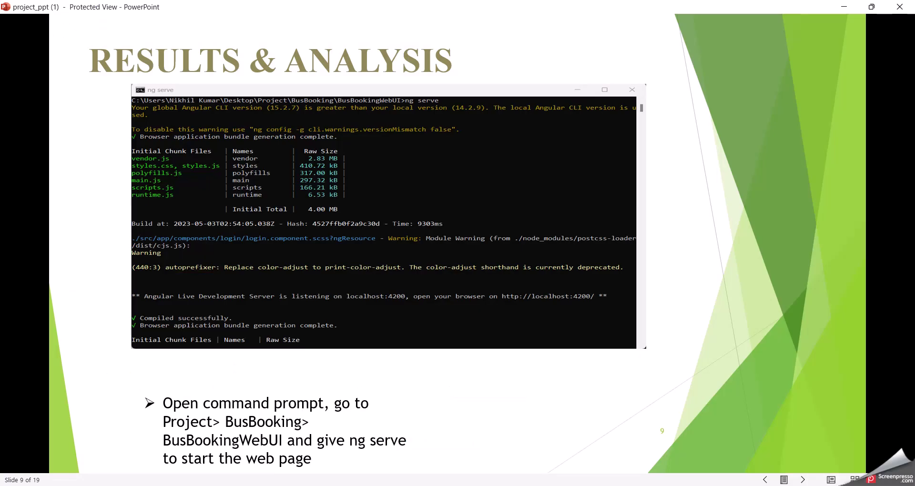
click(619, 274)
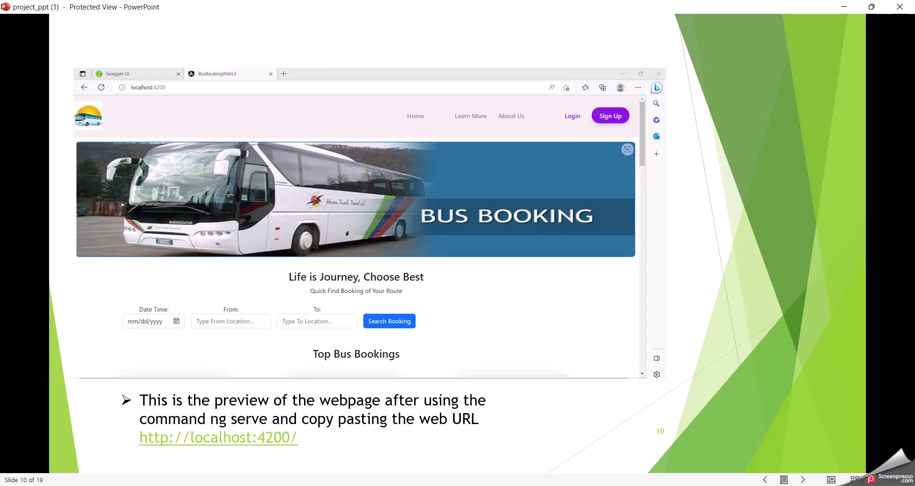
key(Right)
key(Right)
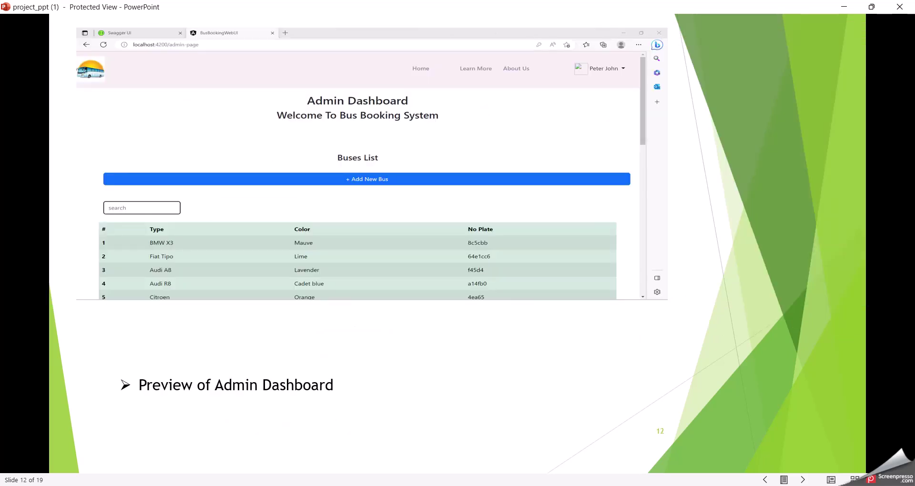
key(Right)
key(Right)
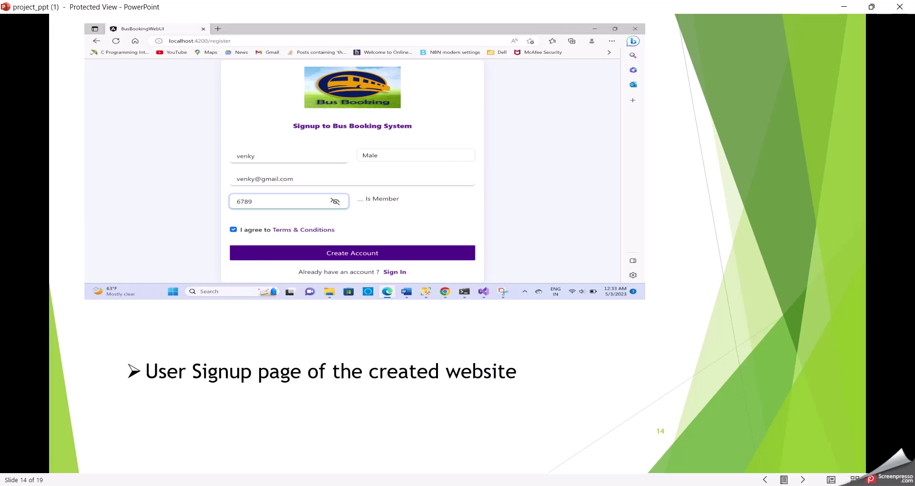
key(Right)
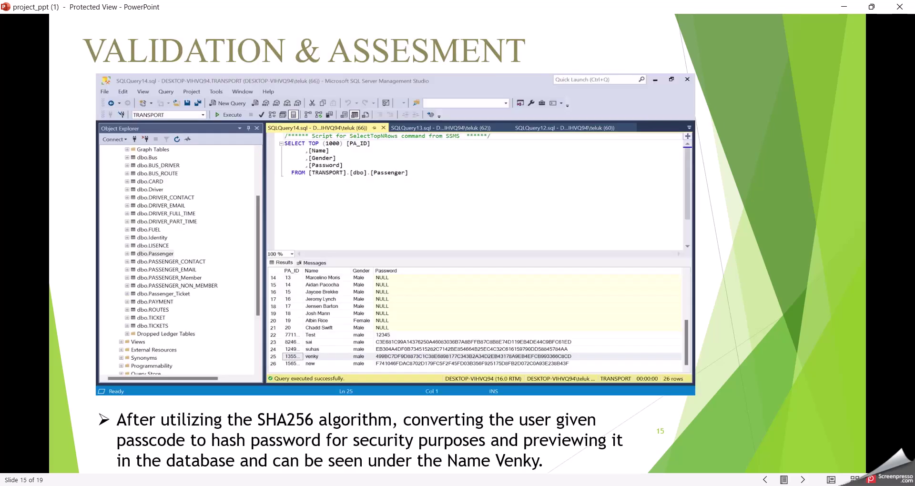